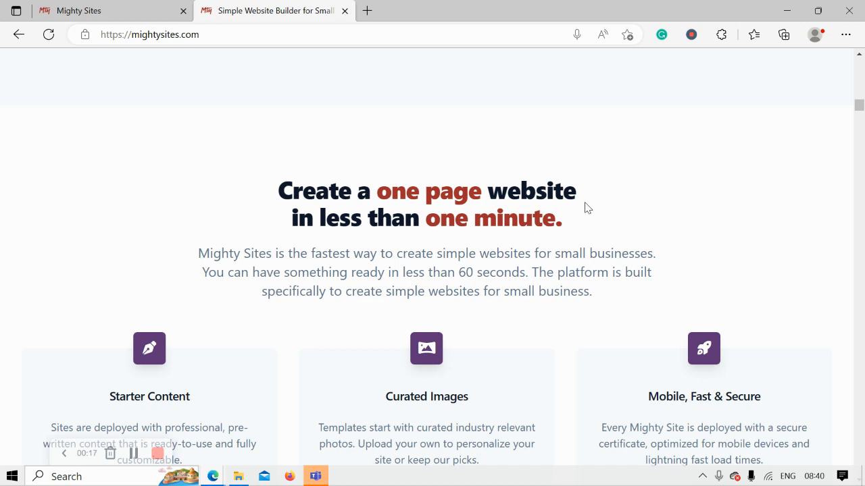
Go to the Mighty Sites new-site page
scroll(585, 208, down, 4)
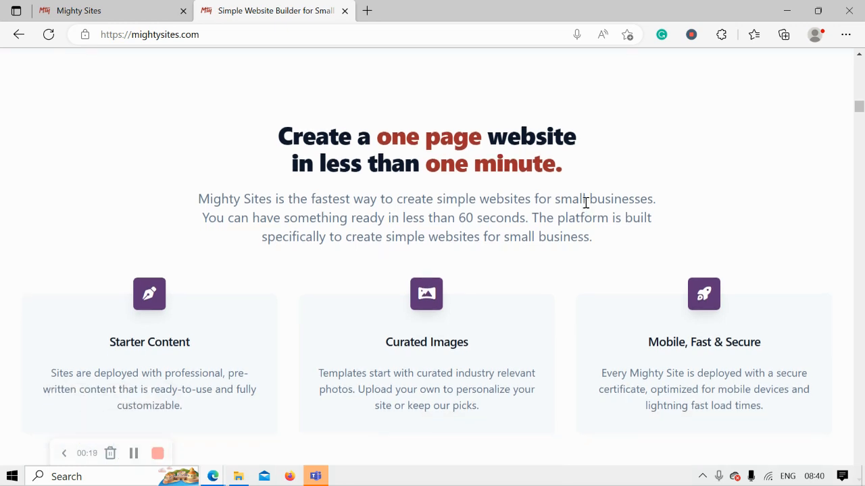
scroll(586, 208, up, 3)
scroll(586, 208, up, 5)
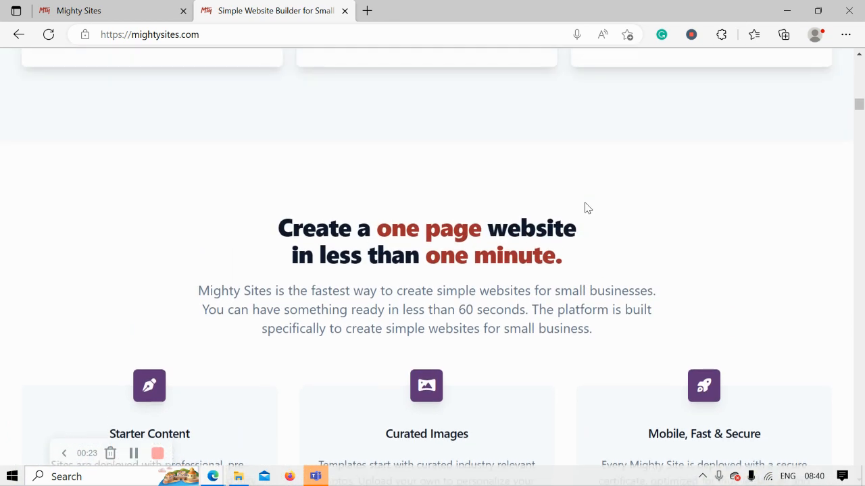
scroll(586, 208, up, 6)
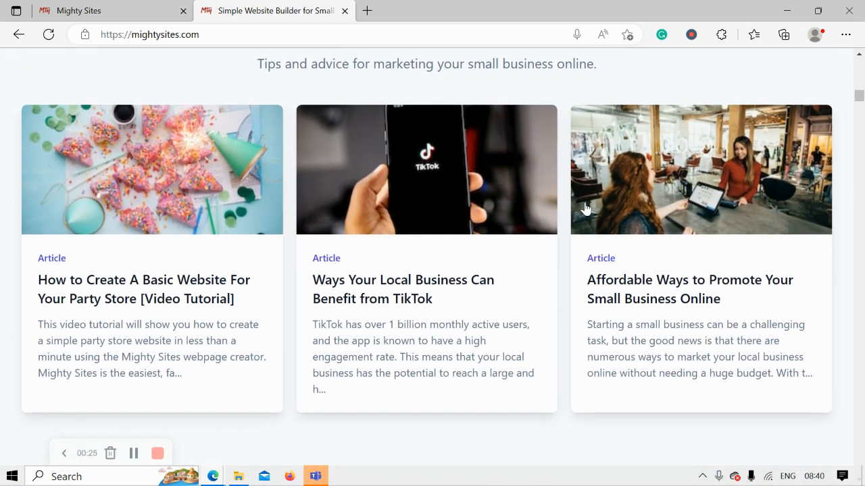
scroll(586, 208, up, 3)
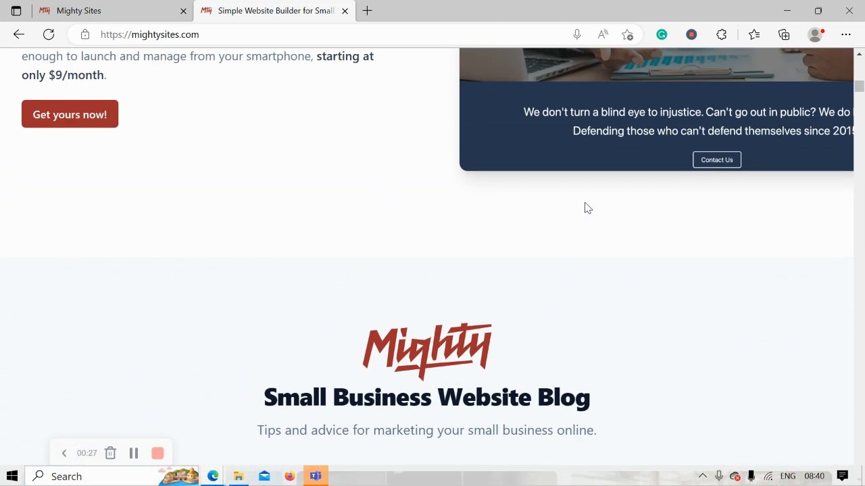
scroll(585, 207, up, 3)
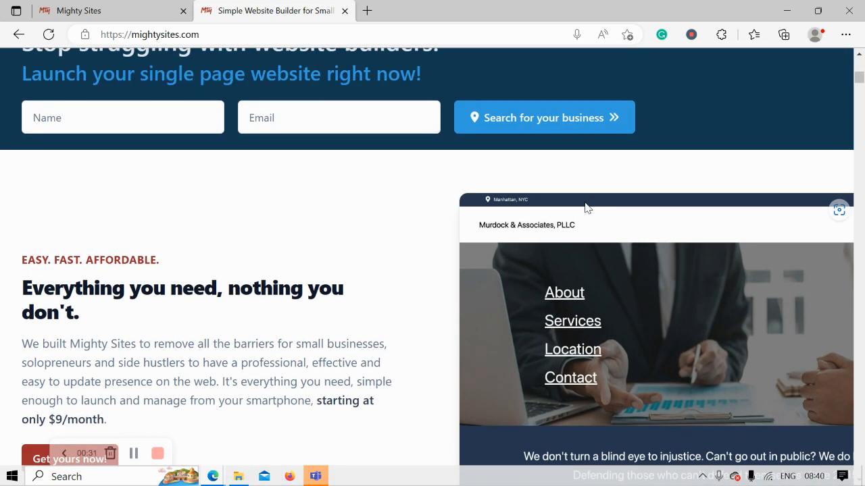
scroll(585, 208, up, 3)
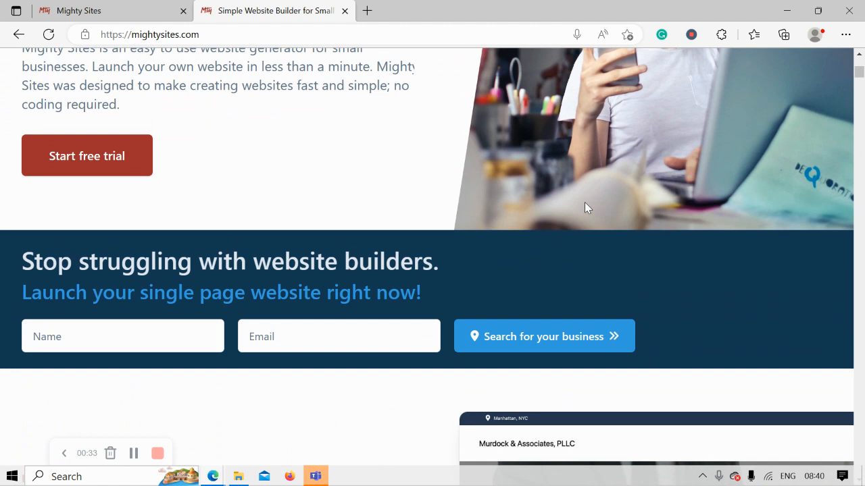
scroll(585, 208, up, 4)
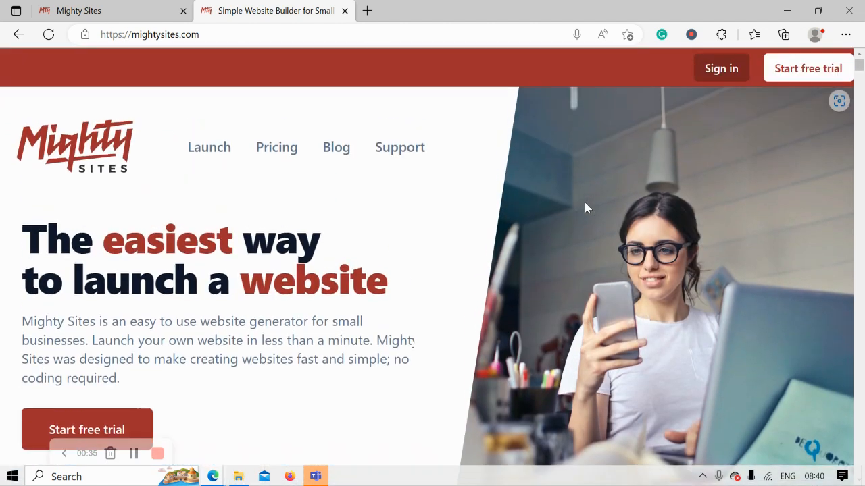
click(150, 7)
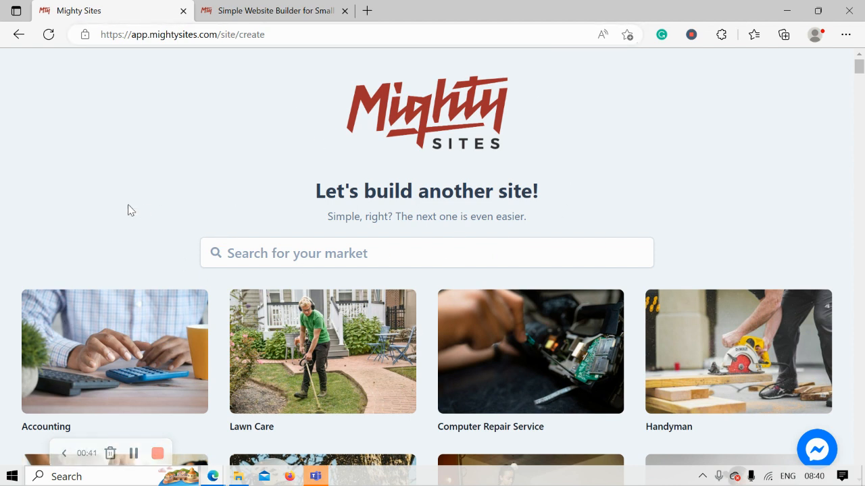
Filter the market list by 'pawn' and choose the Pawn Shop market
scroll(130, 210, down, 1)
scroll(130, 210, down, 4)
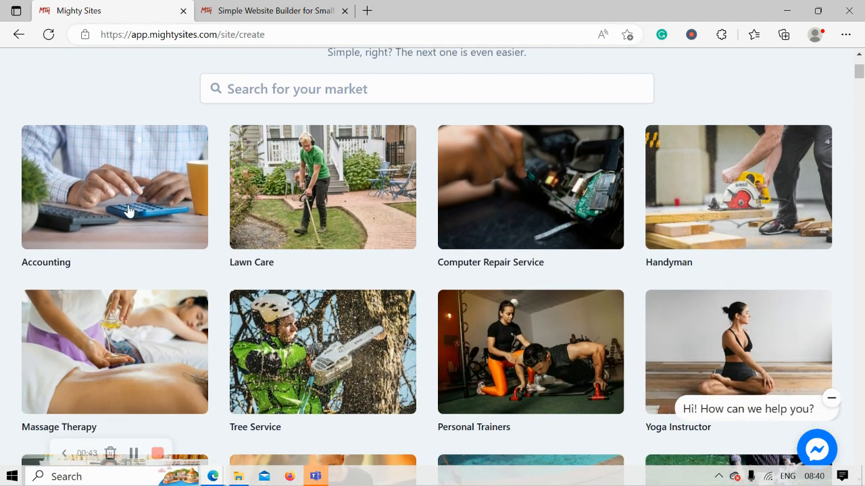
scroll(130, 210, down, 4)
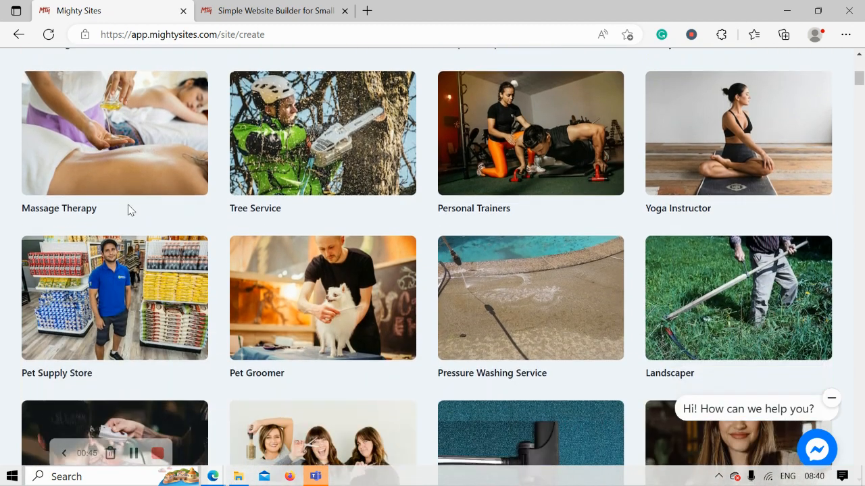
scroll(129, 211, down, 3)
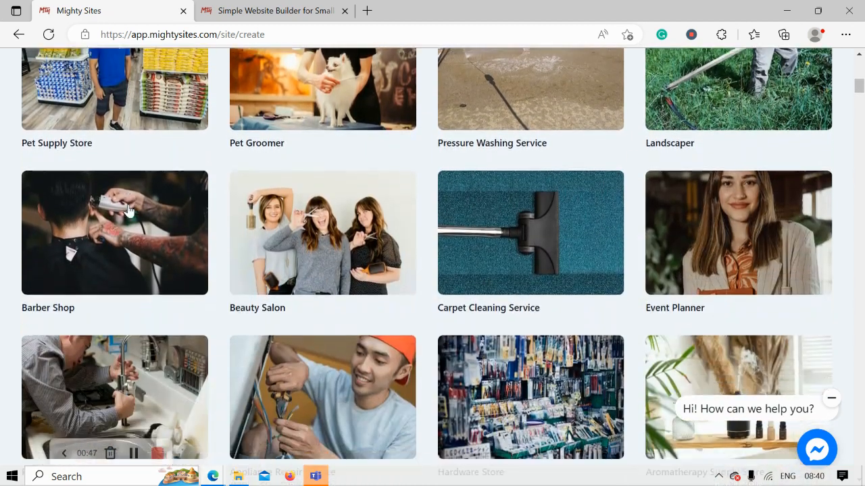
scroll(131, 210, up, 2)
scroll(131, 210, up, 7)
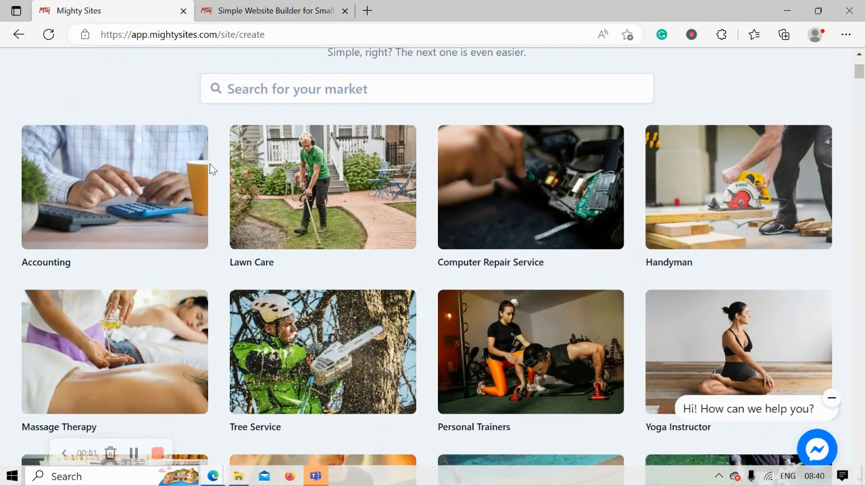
scroll(209, 169, up, 1)
click(347, 147)
text(pawn s)
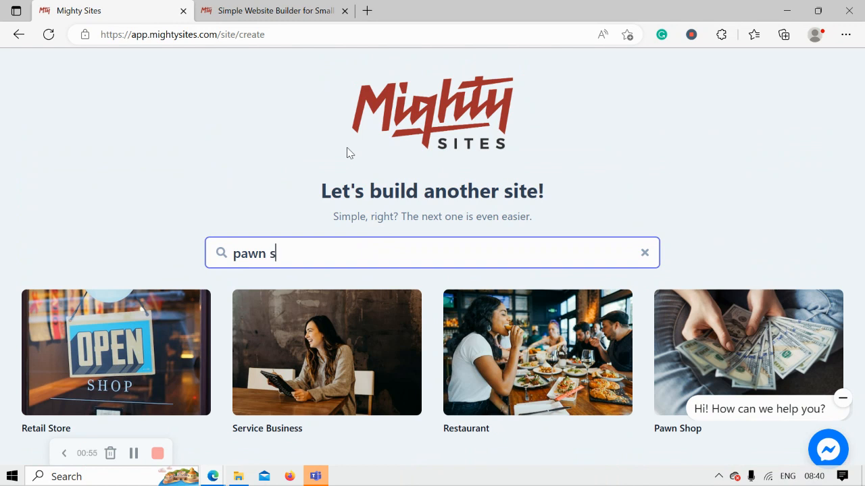
click(736, 314)
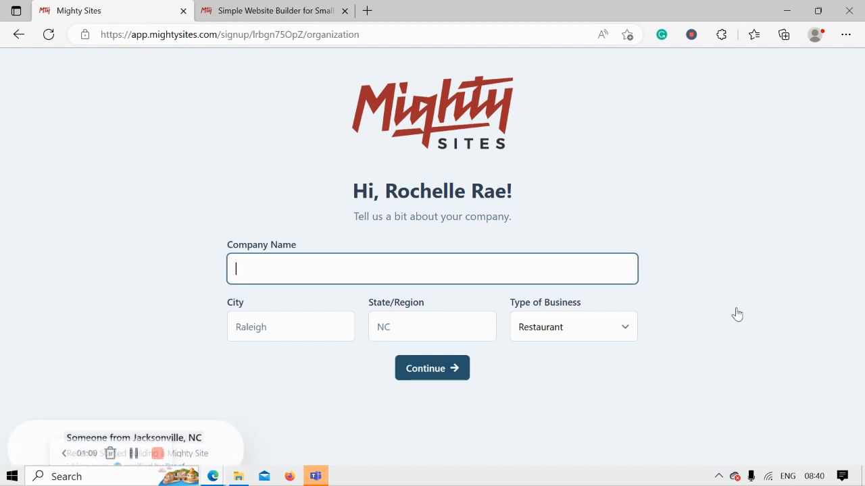
Enter company name Rochelle's Pawn Shop, city Denver and state Colorado
text(Rochelle's Pawn Shop)
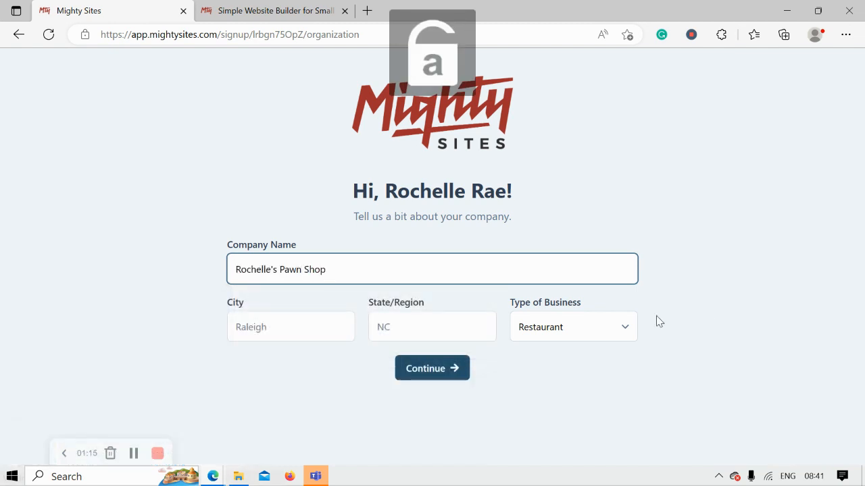
click(319, 335)
text(S)
key(BackSpace)
text(Denver)
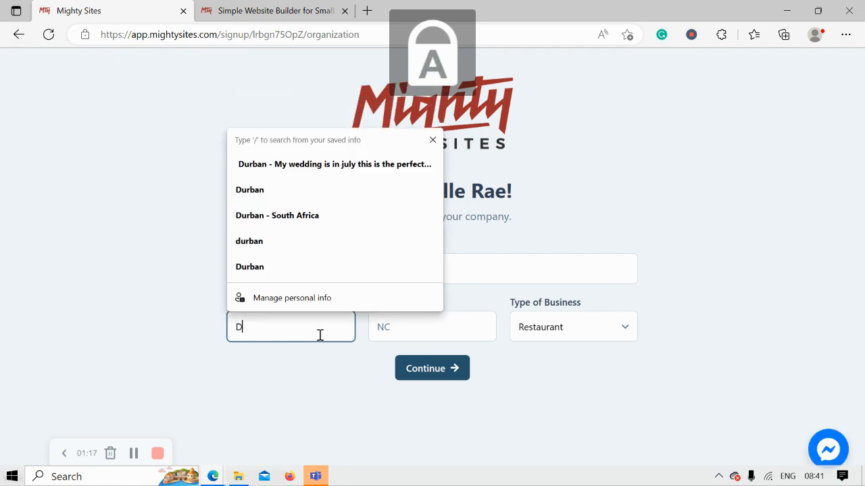
click(387, 334)
key(Caps_Lock)
text(C)
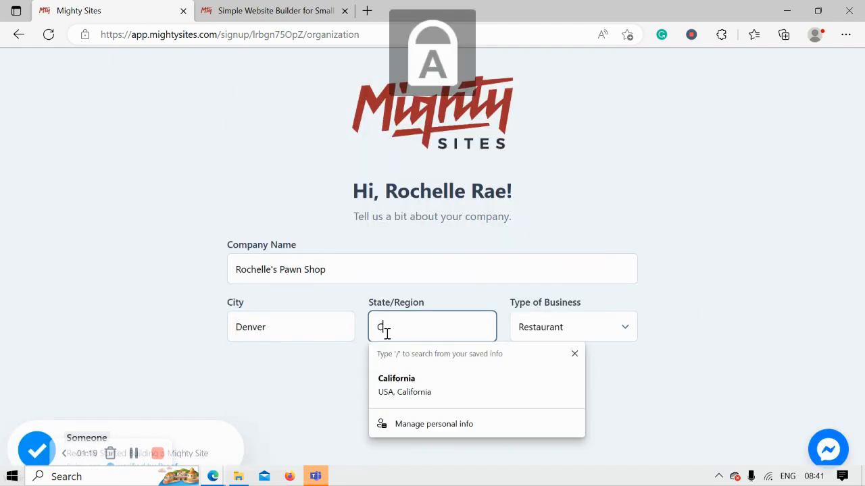
key(Caps_Lock)
text(olorado)
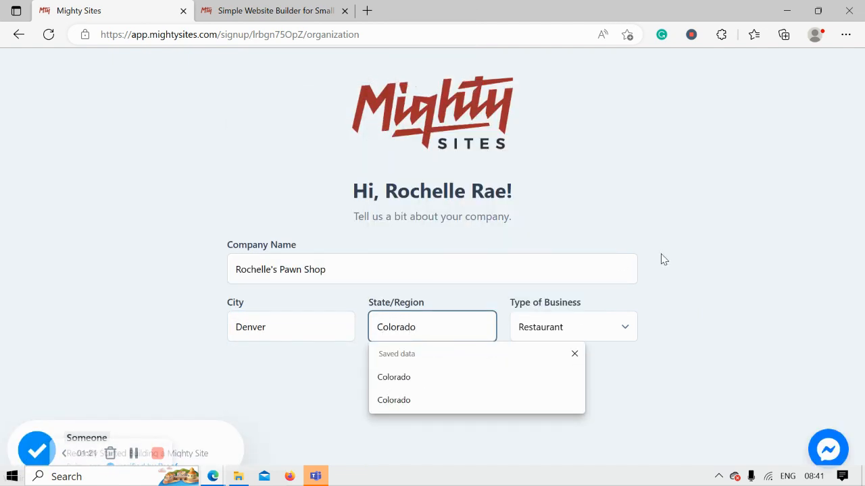
click(658, 259)
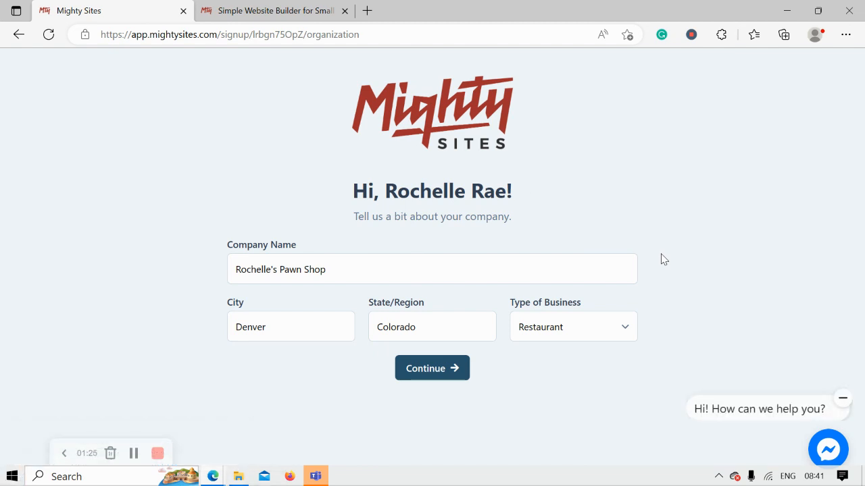
Choose Retail as the business type and submit the company details
click(602, 338)
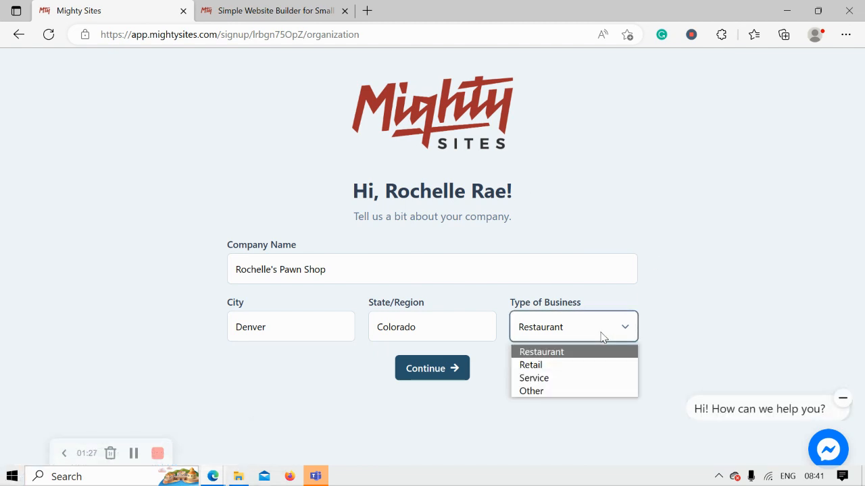
click(564, 366)
click(452, 373)
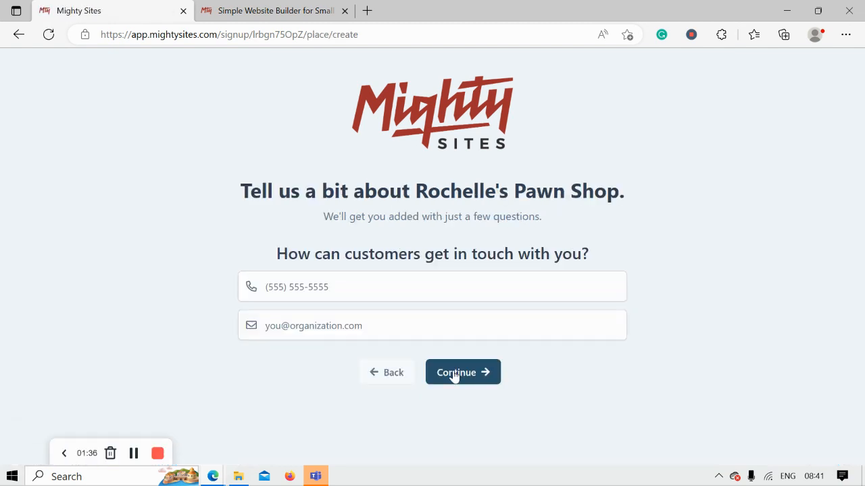
Enter the shop's contact phone number and e-mail address and continue
click(338, 276)
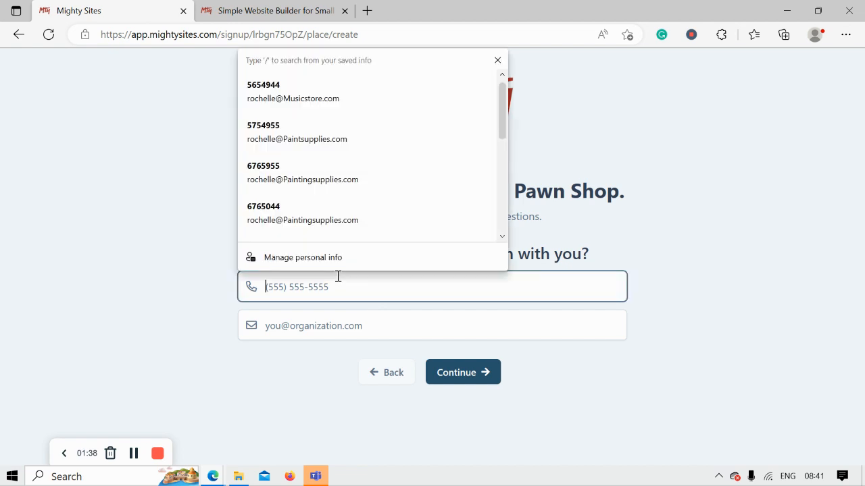
text(575-5740)
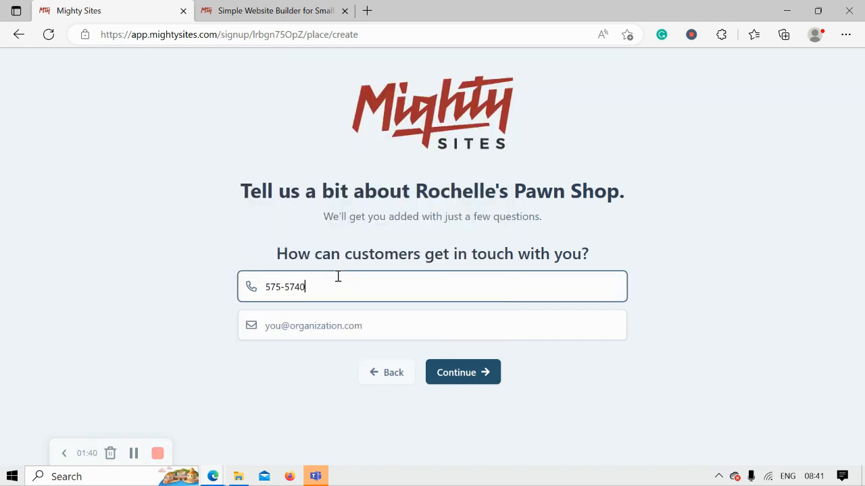
click(375, 326)
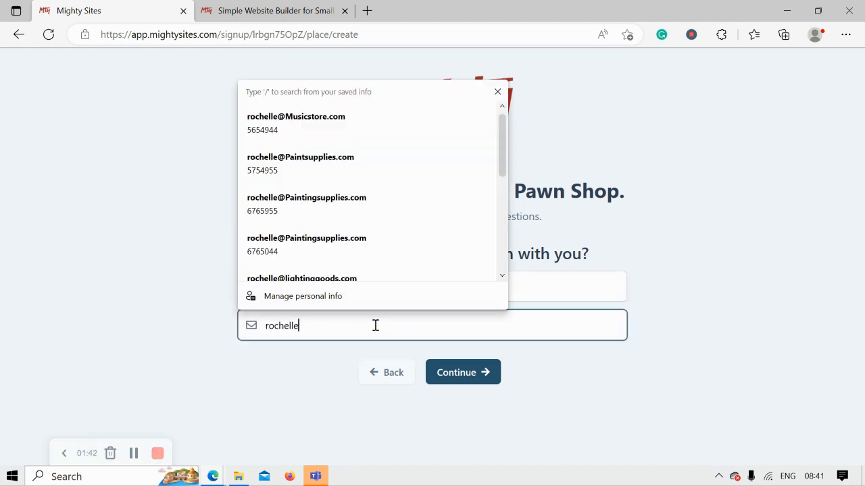
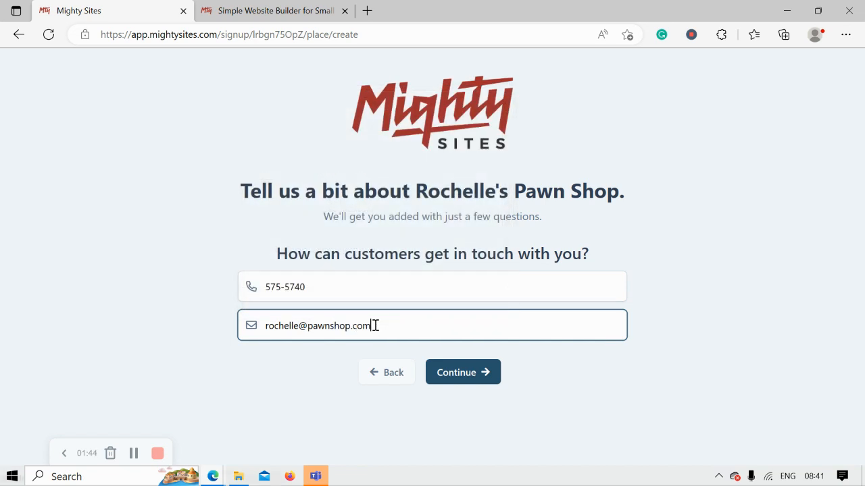
click(493, 378)
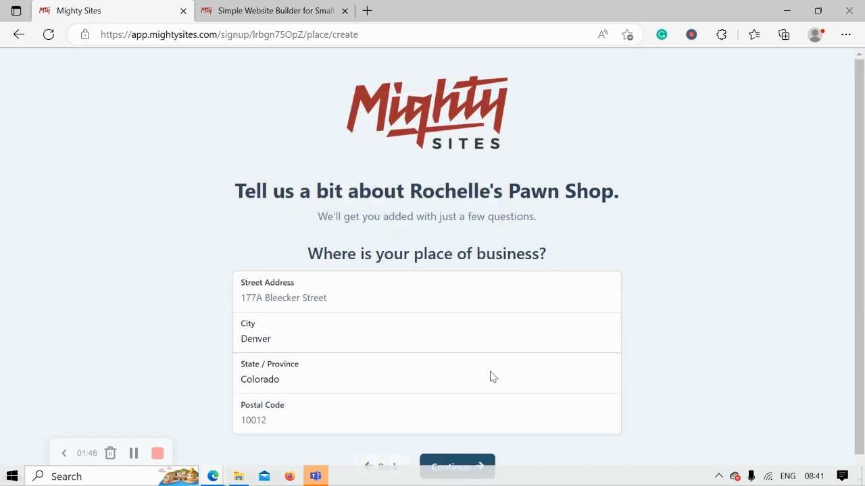
Fill in the shop's street address and postal code and submit the location
click(331, 291)
key(Caps_Lock)
key(Caps_Lock)
key(Caps_Lock)
key(Caps_Lock)
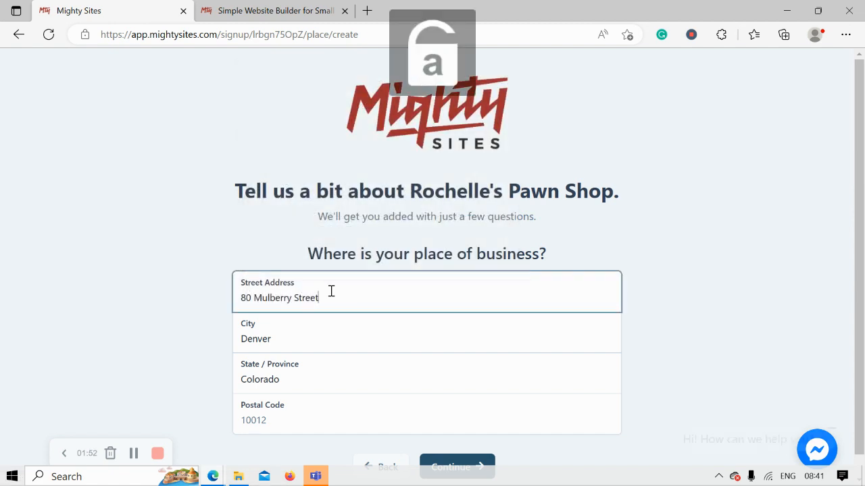
click(320, 419)
text(506)
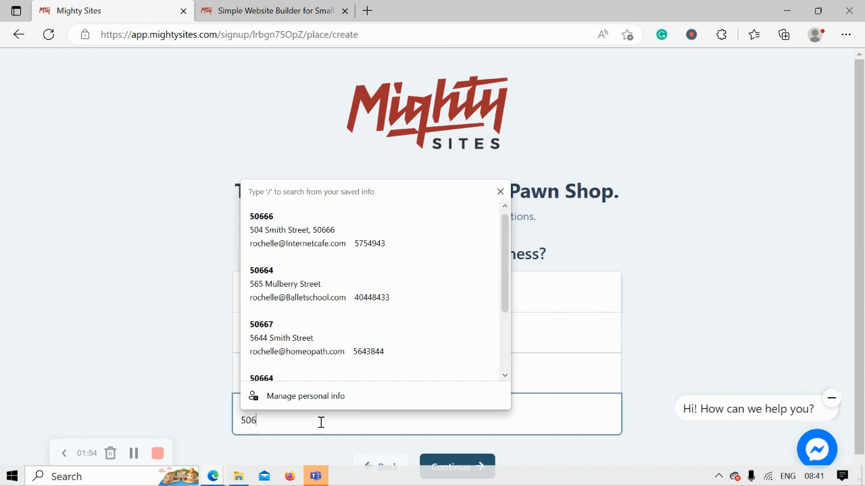
text(67)
click(452, 466)
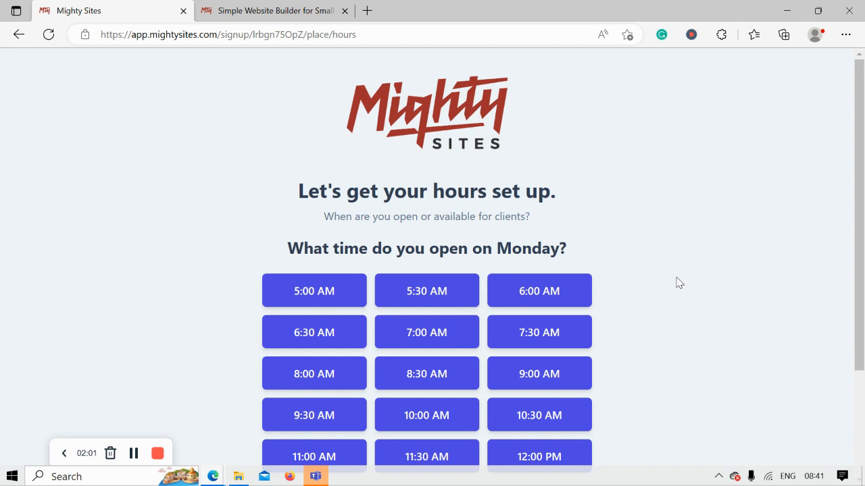
Open Monday at 9:00 AM, add Tuesday through Saturday, and mark Sundays closed
scroll(679, 282, down, 2)
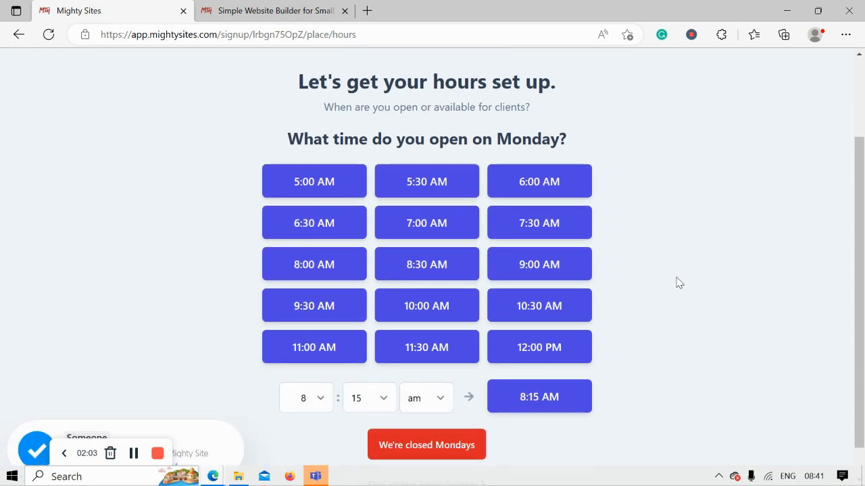
click(552, 266)
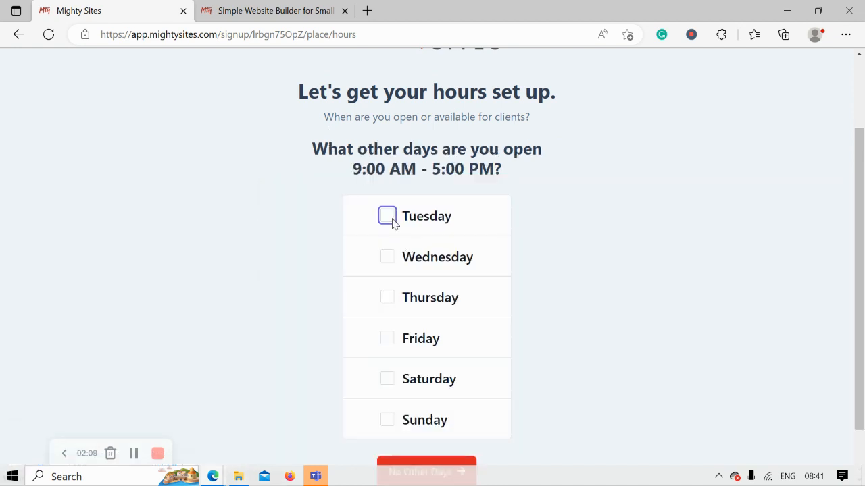
click(393, 224)
click(392, 259)
click(388, 300)
click(390, 339)
click(389, 377)
scroll(705, 332, down, 1)
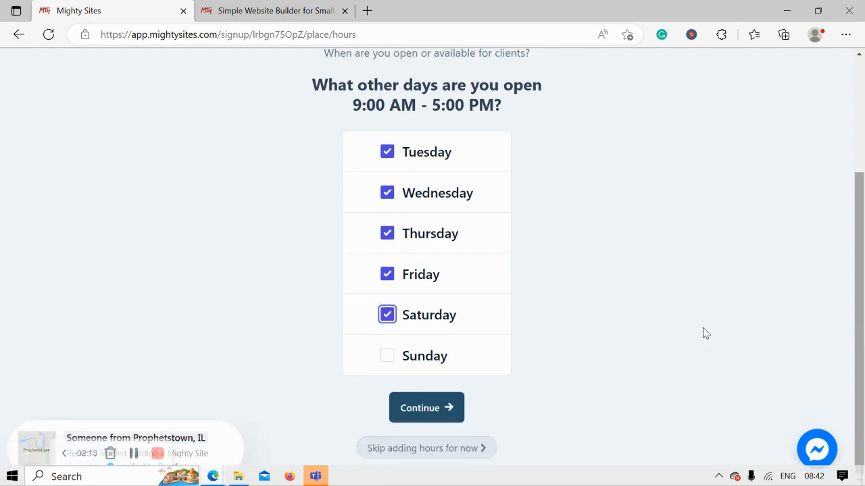
click(448, 406)
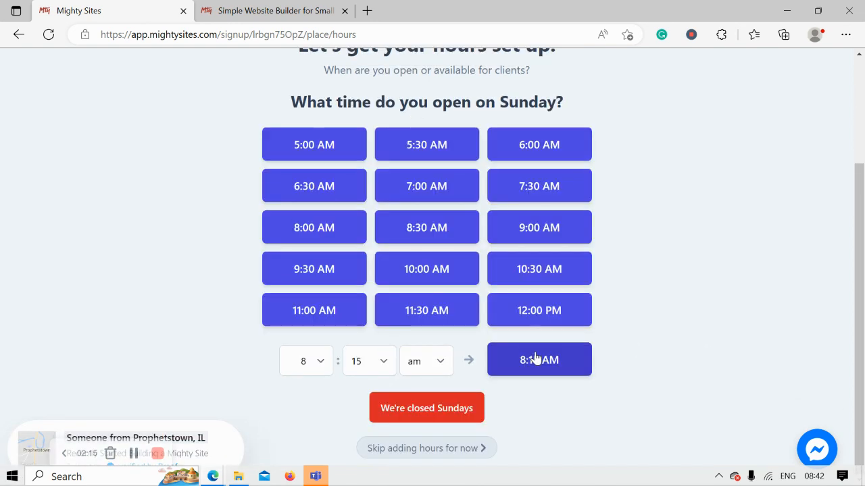
click(433, 407)
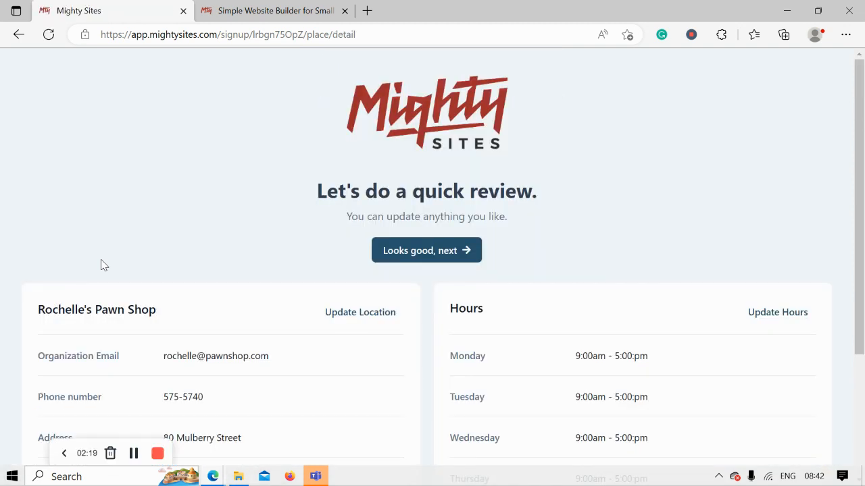
Accept the reviewed details with 'Looks good, next' to generate the site
scroll(102, 265, down, 2)
scroll(101, 264, up, 1)
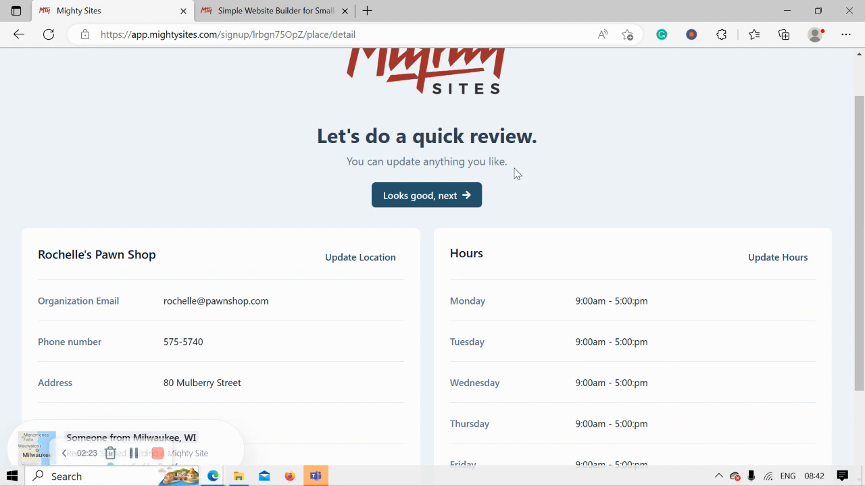
click(451, 196)
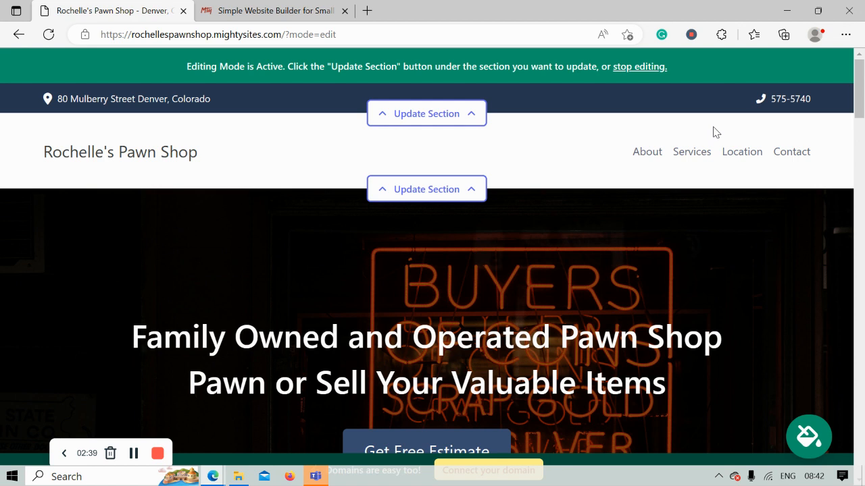
Scroll through the generated site, including the About Us section, and back to the top
scroll(716, 131, down, 3)
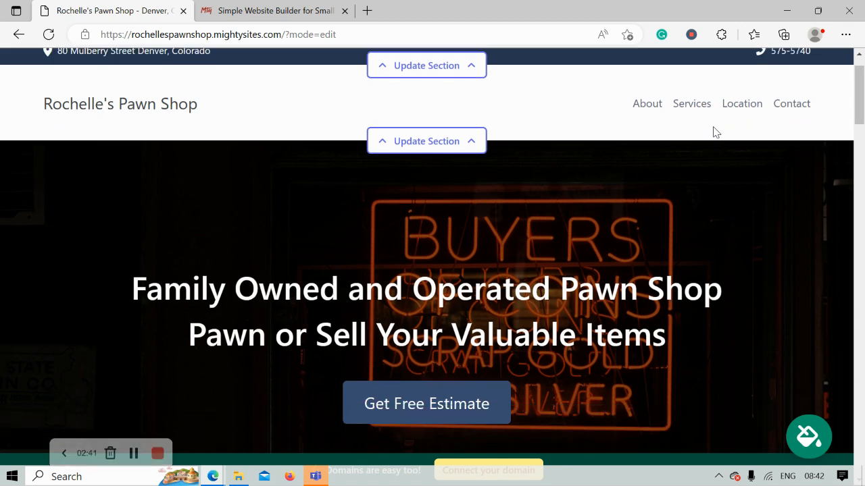
scroll(715, 131, down, 6)
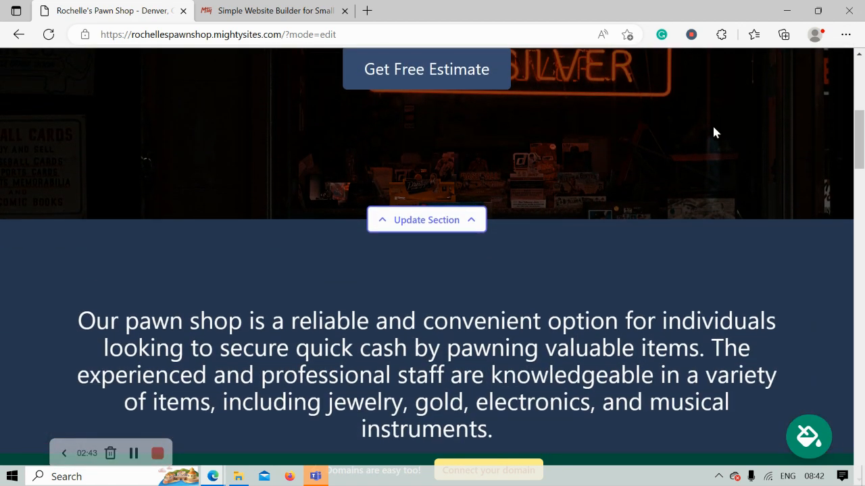
scroll(714, 127, down, 5)
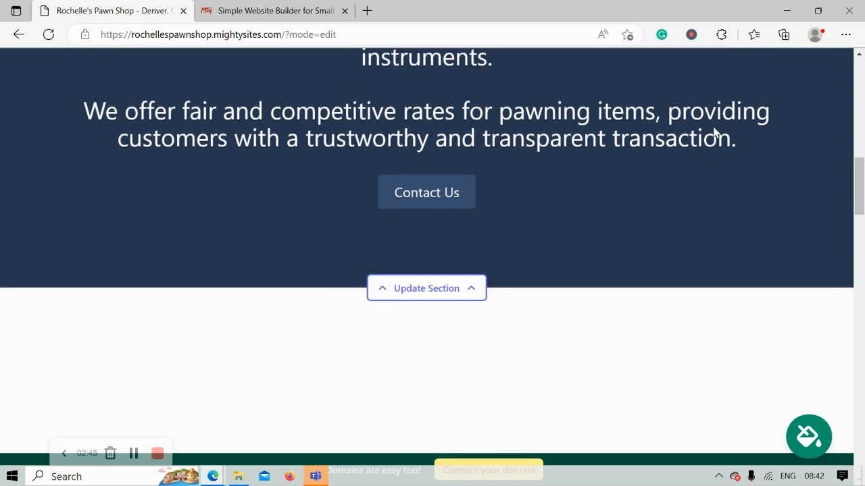
scroll(716, 132, down, 2)
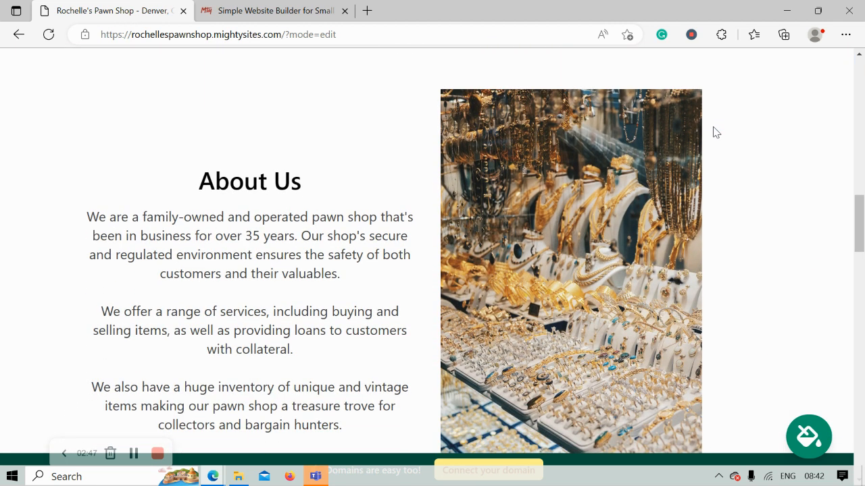
drag(155, 168, 367, 428)
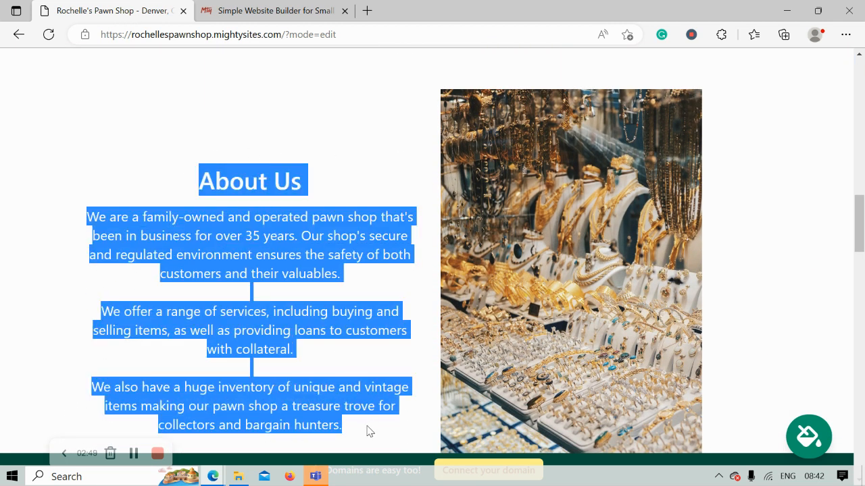
click(248, 302)
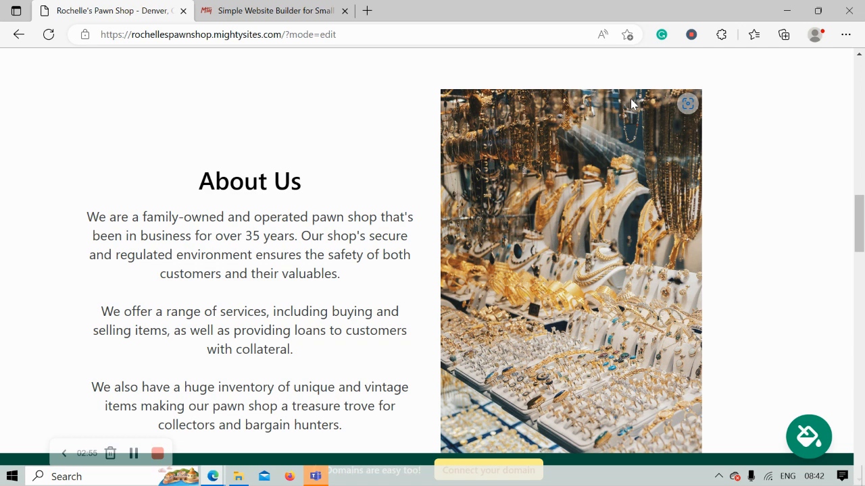
scroll(616, 107, down, 5)
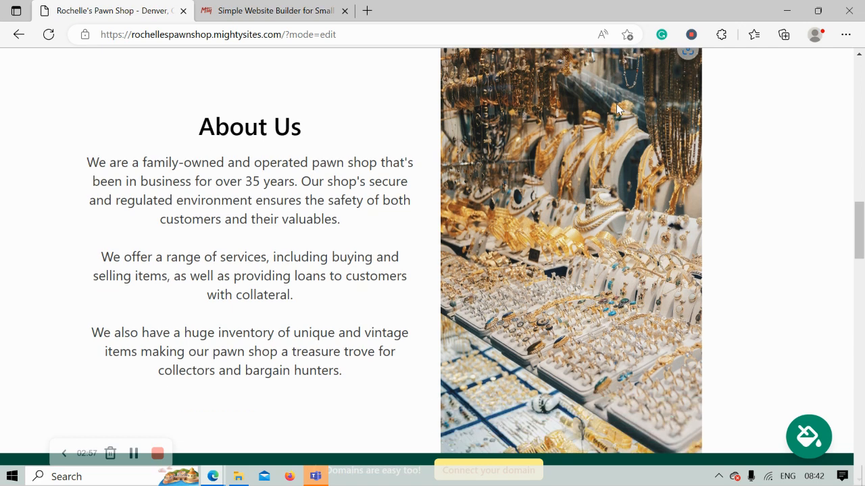
scroll(616, 103, down, 4)
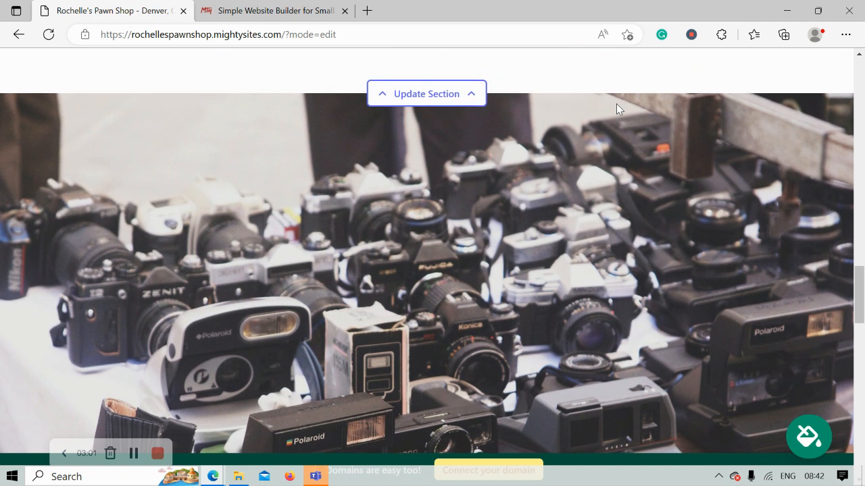
scroll(616, 103, down, 6)
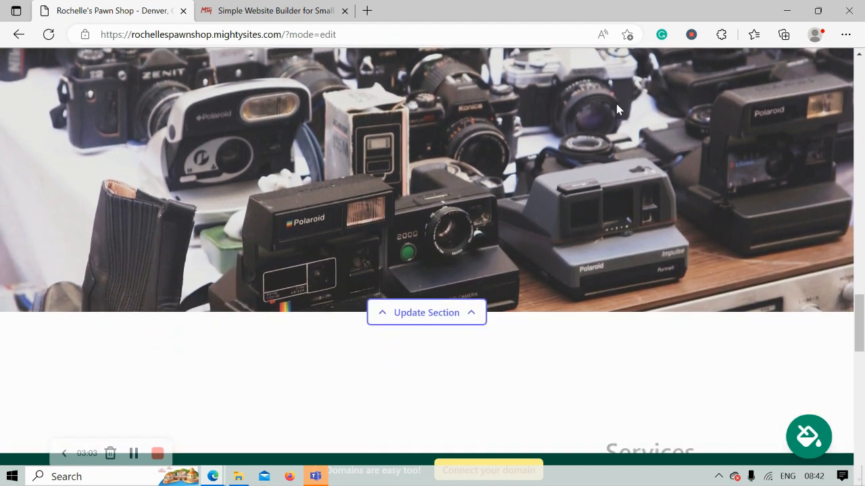
scroll(616, 108, down, 4)
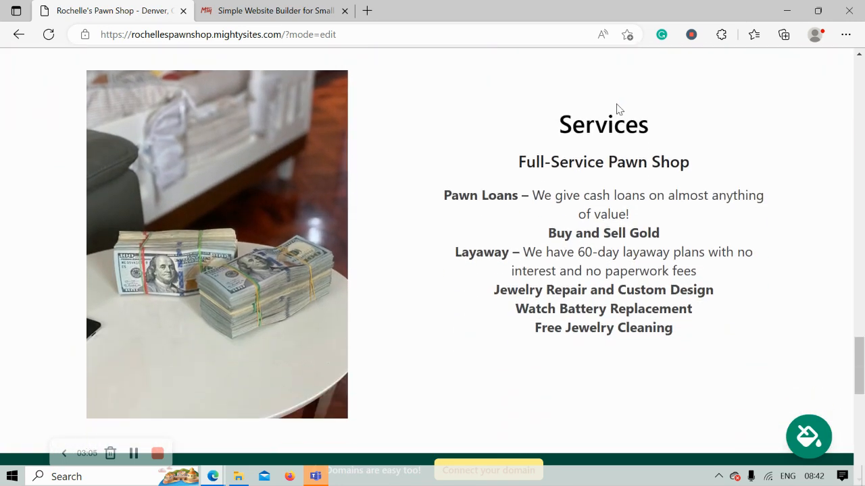
scroll(616, 104, down, 4)
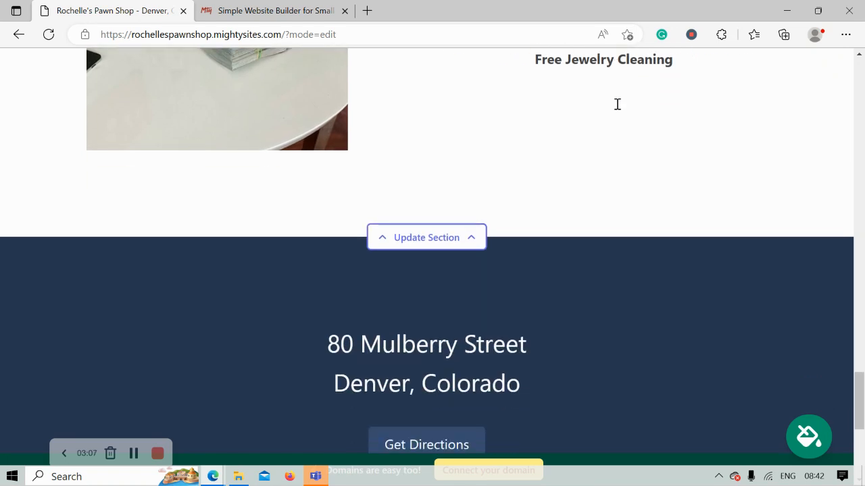
scroll(616, 110, up, 5)
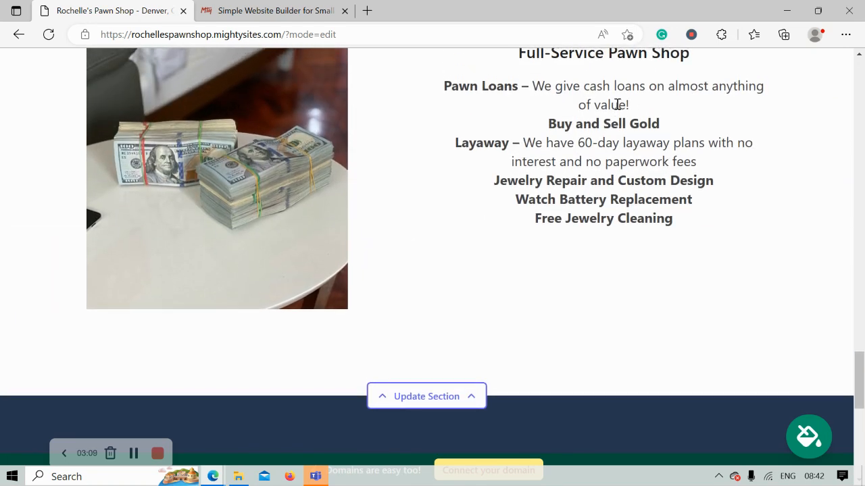
scroll(616, 108, up, 2)
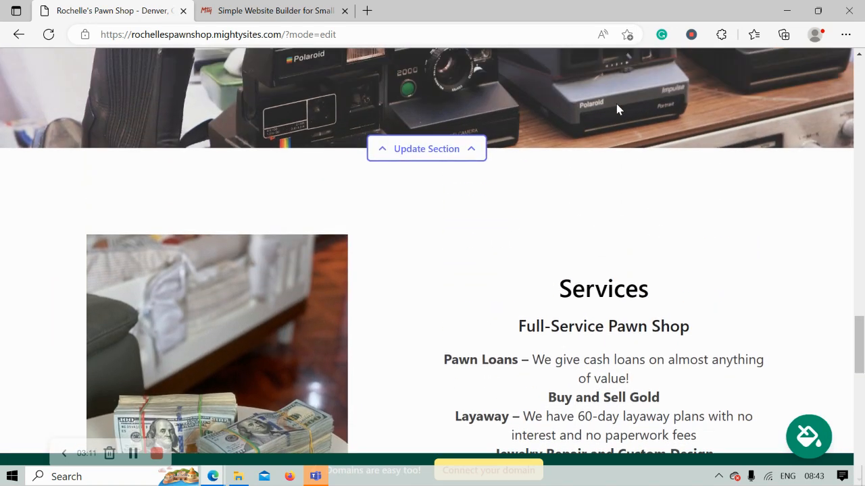
scroll(616, 108, up, 1)
scroll(616, 109, up, 3)
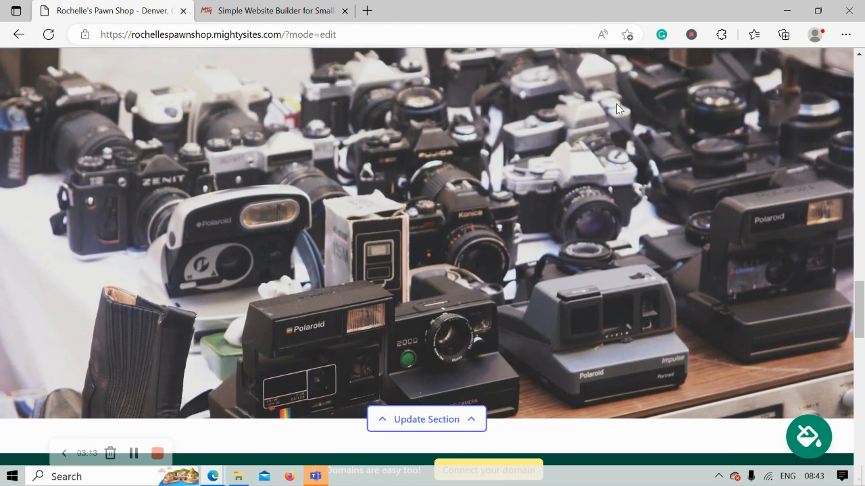
scroll(616, 108, up, 4)
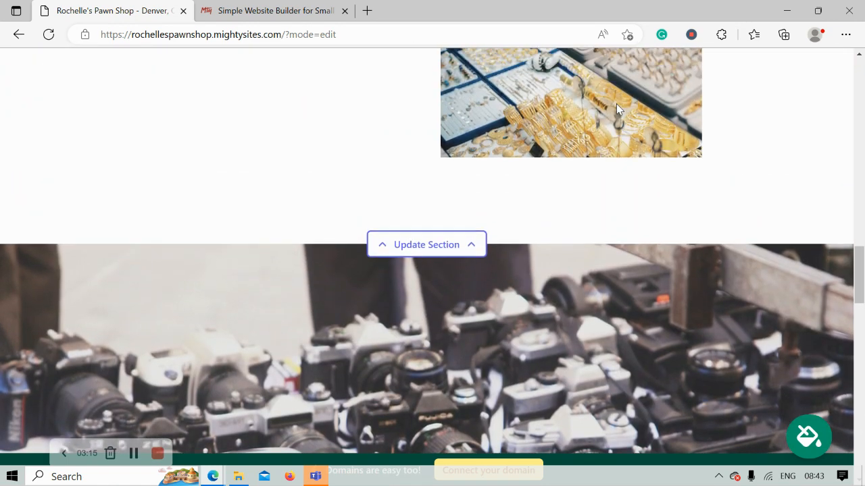
scroll(617, 109, up, 4)
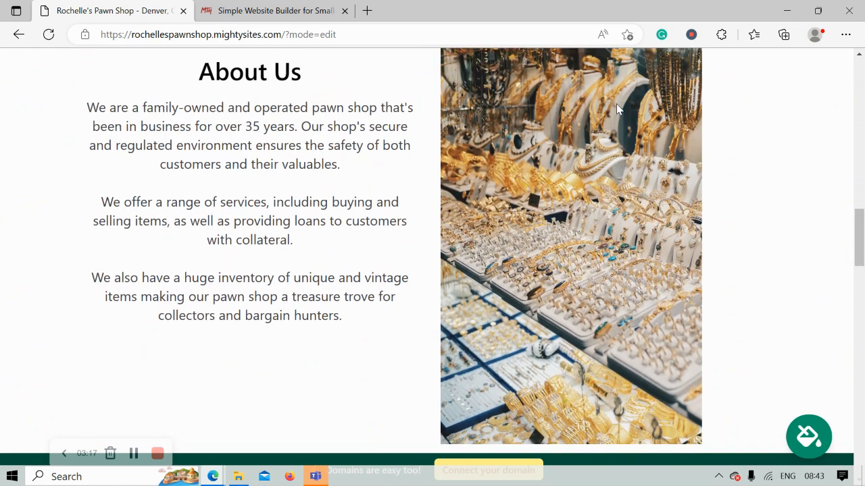
scroll(616, 104, up, 5)
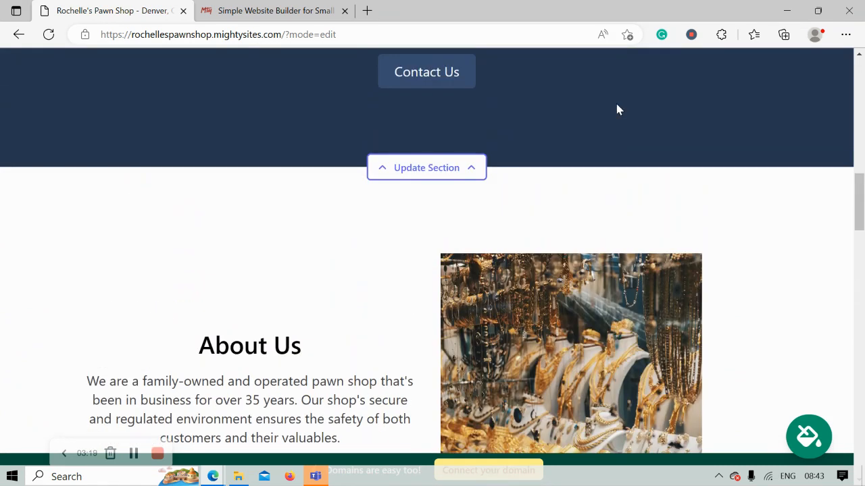
scroll(617, 104, up, 5)
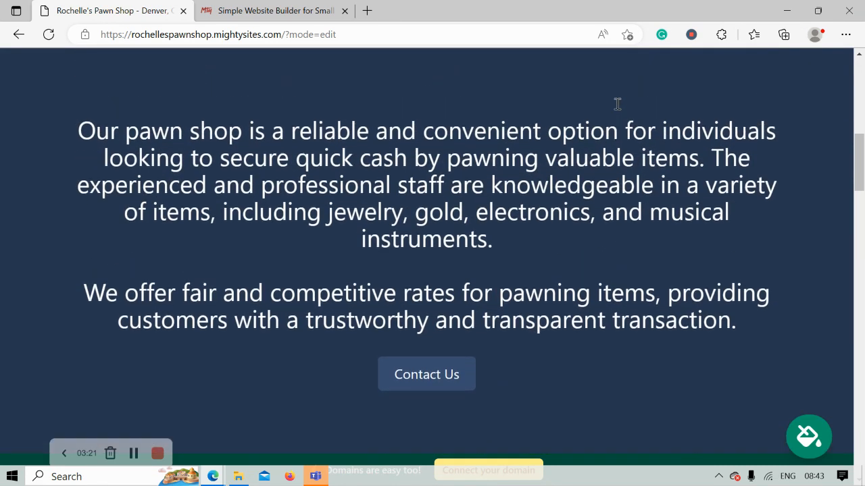
scroll(616, 110, up, 5)
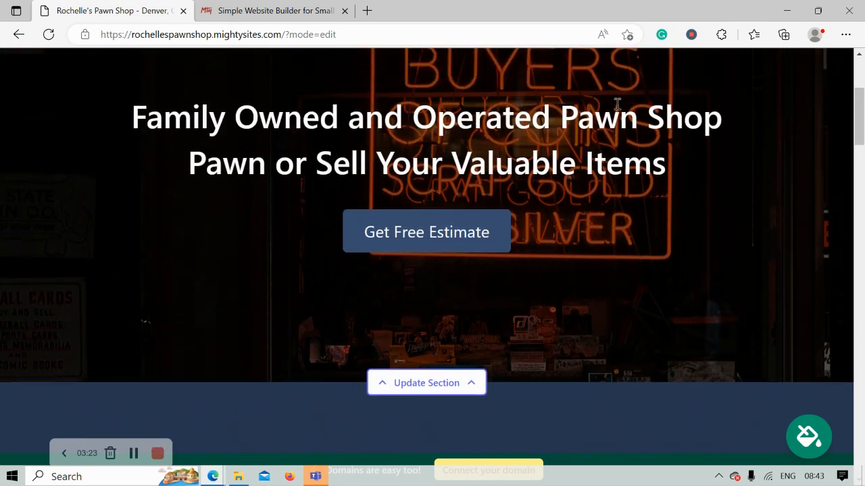
scroll(617, 110, up, 3)
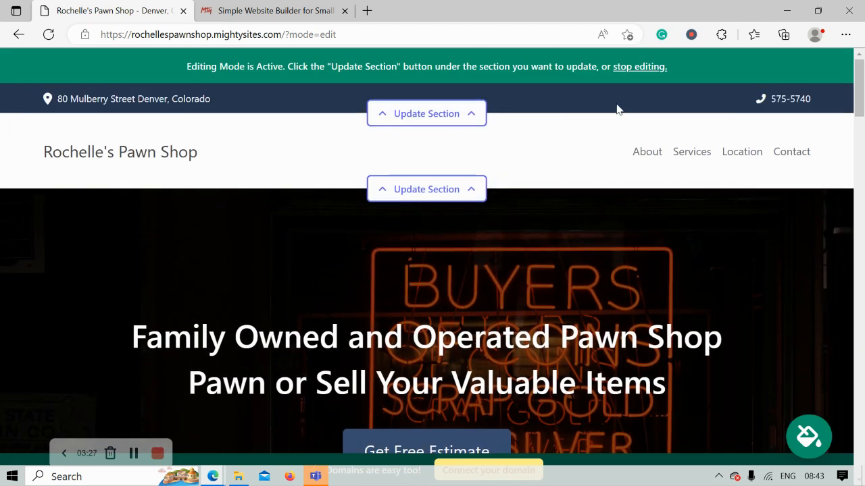
Turn on 'Show email on site' for the top contact bar and save the location
click(433, 120)
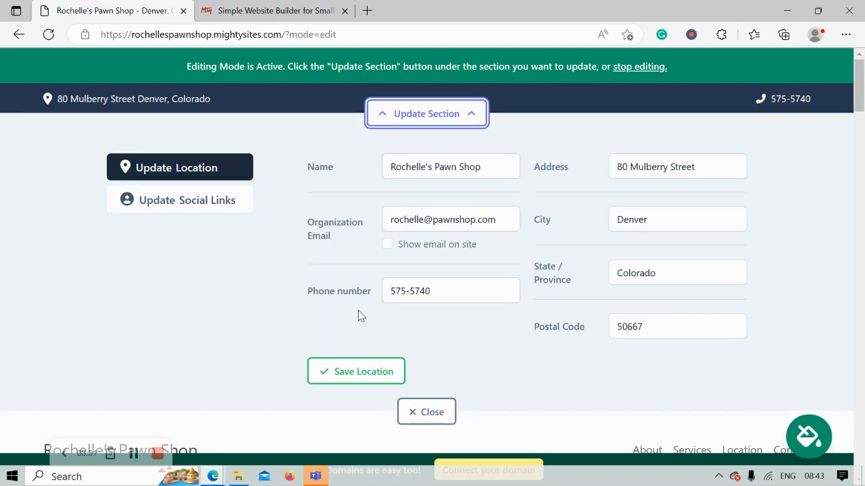
click(388, 244)
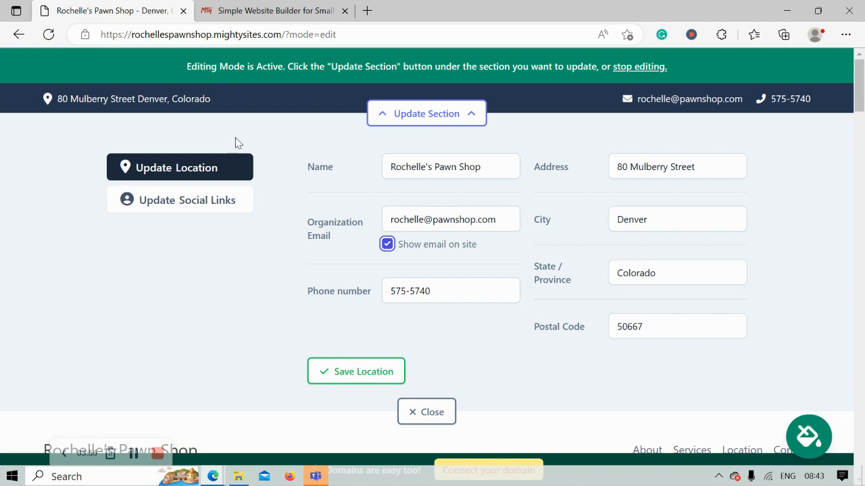
click(341, 373)
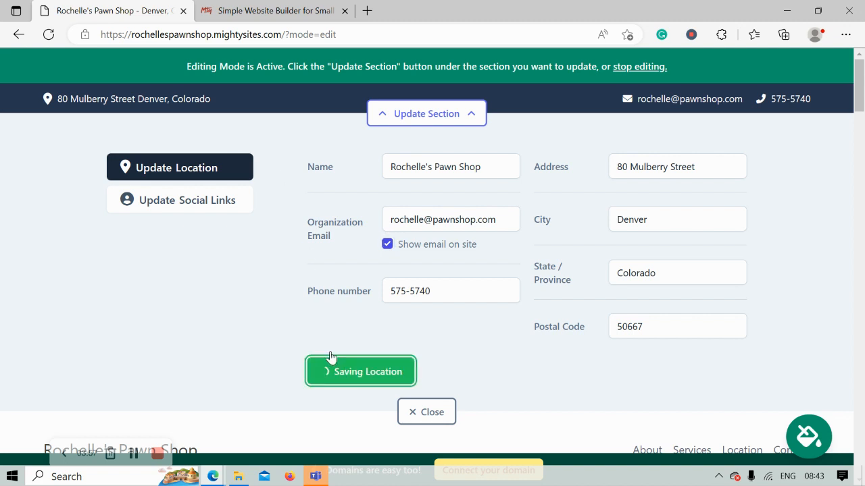
click(207, 205)
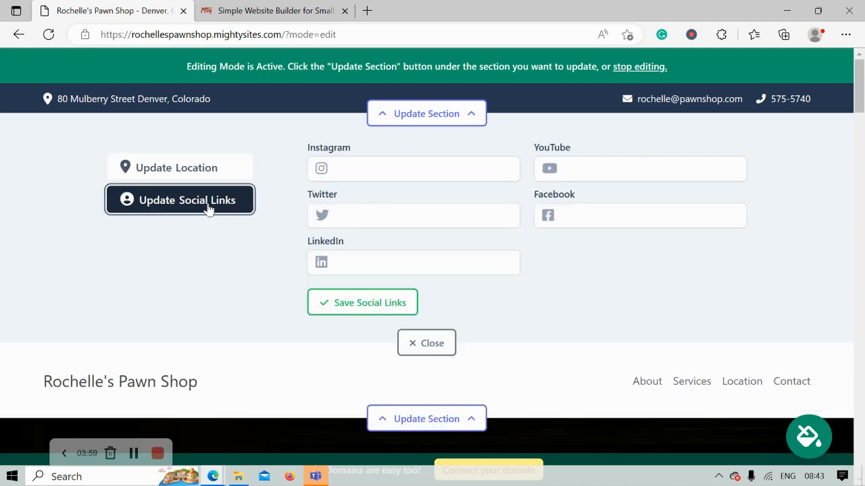
Set the Instagram link to 'mightysites', save the social links and close
click(385, 168)
text(mightysites)
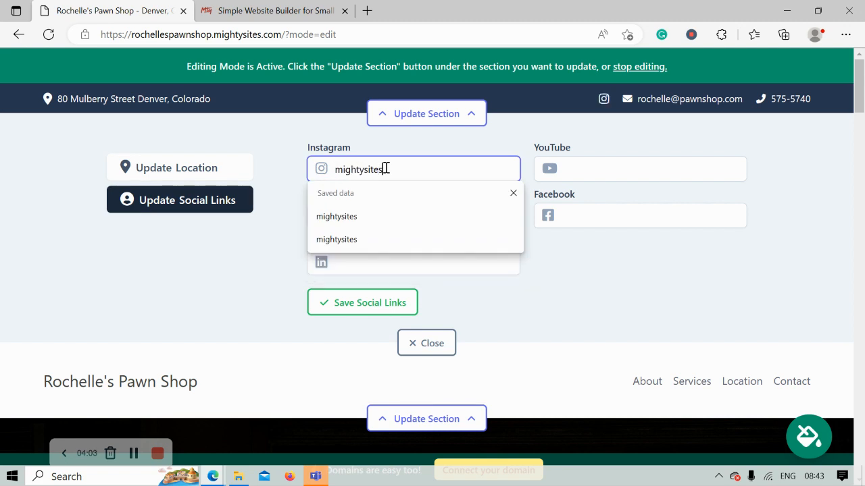
click(583, 299)
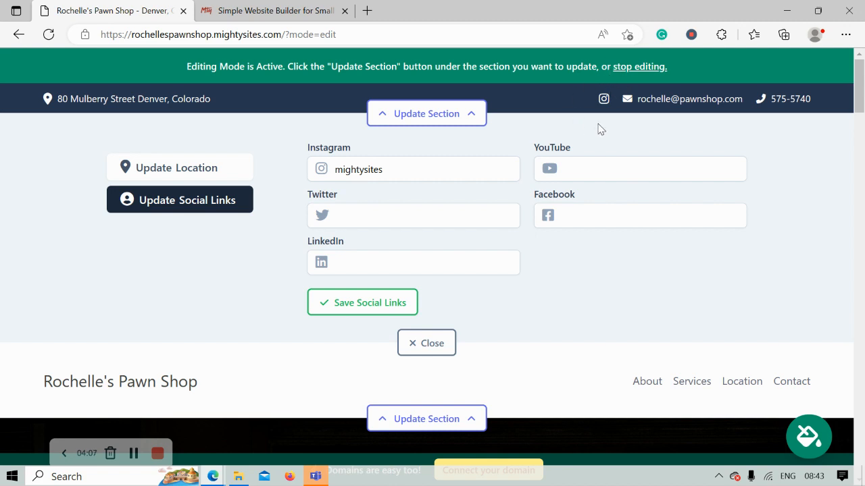
click(404, 304)
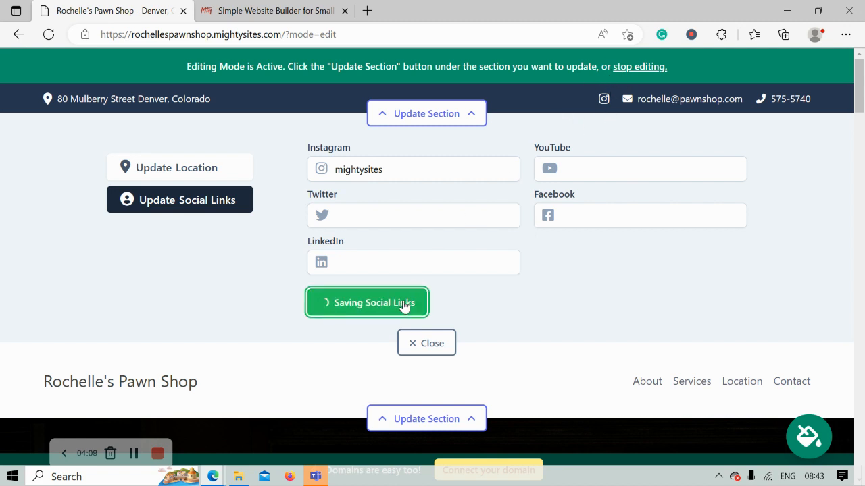
click(436, 344)
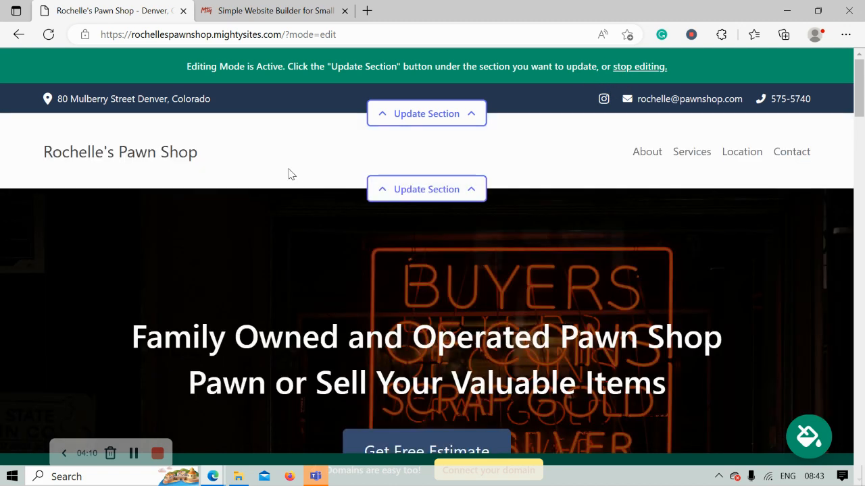
Begin updating the header logo by browsing for an image file
click(404, 202)
click(173, 277)
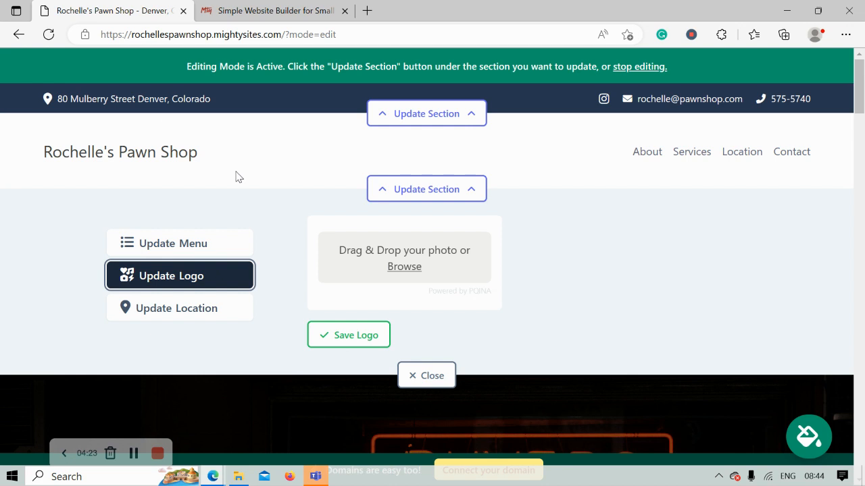
click(417, 271)
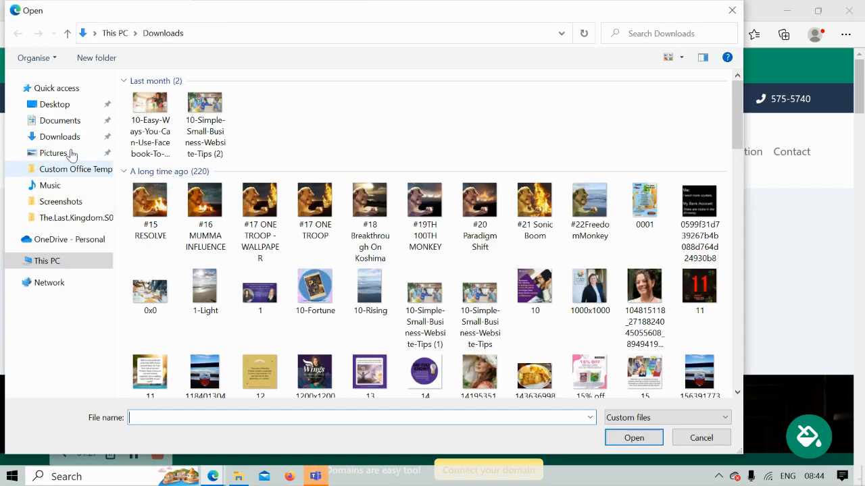
Pick the Mighty Sites logo file from the Pictures folder
click(47, 151)
double_click(414, 98)
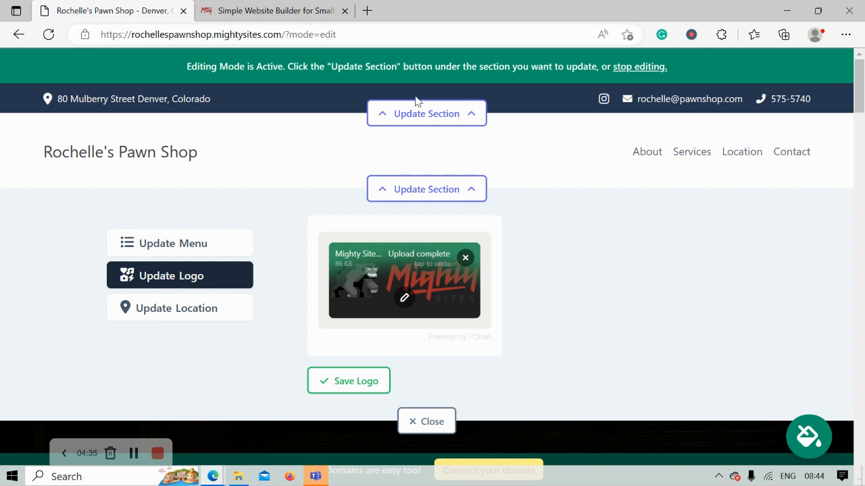
Save the Mighty Sites logo to the header and close the logo settings
click(353, 383)
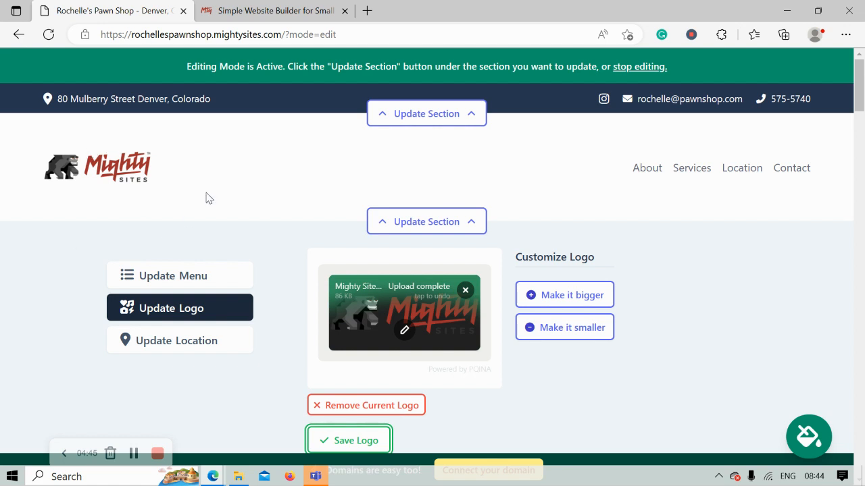
scroll(75, 195, down, 2)
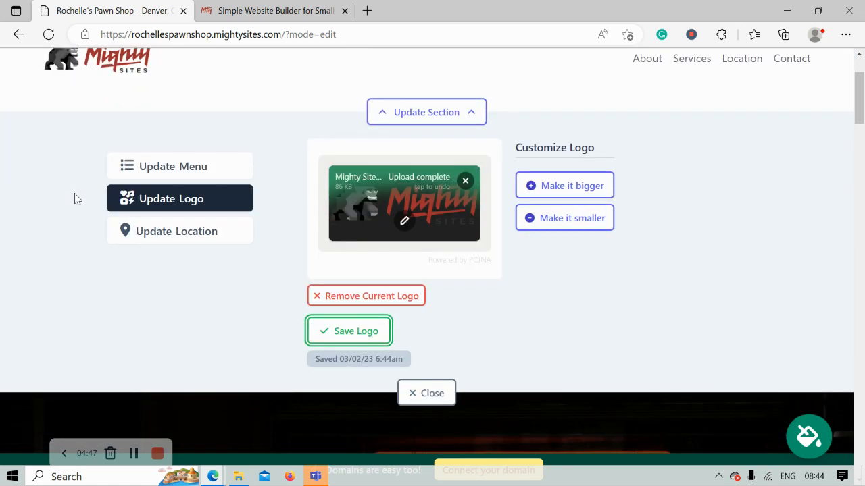
click(356, 331)
click(426, 393)
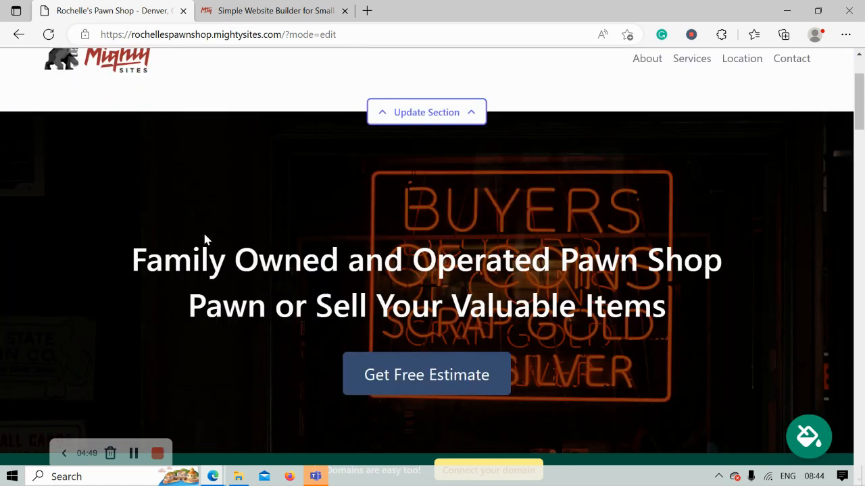
scroll(206, 240, up, 2)
scroll(206, 240, down, 4)
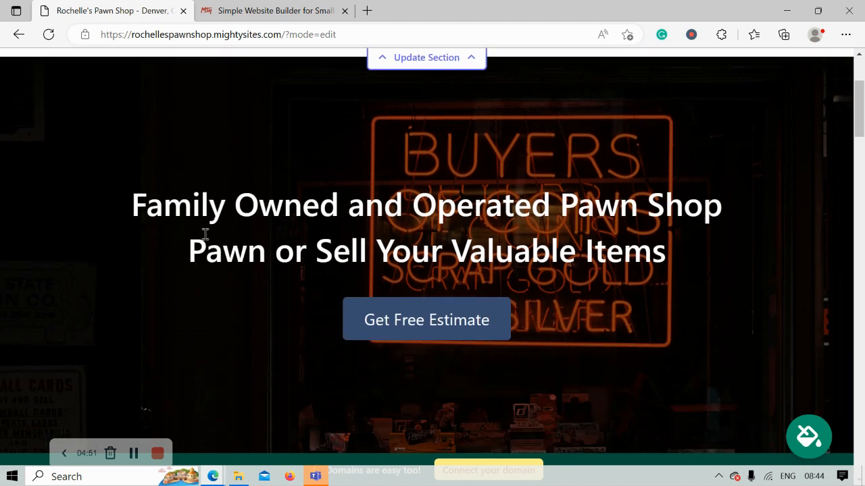
scroll(206, 240, down, 5)
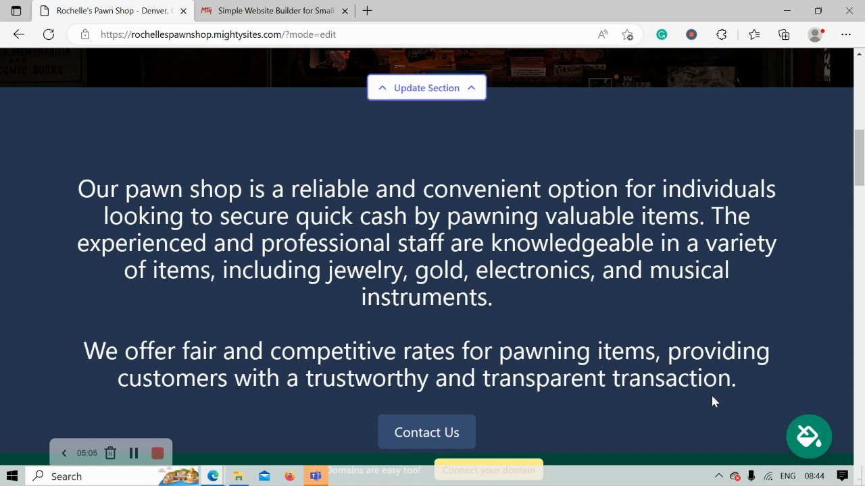
Preview the slate grey theme, then apply and save the purple colour theme for the site
click(813, 438)
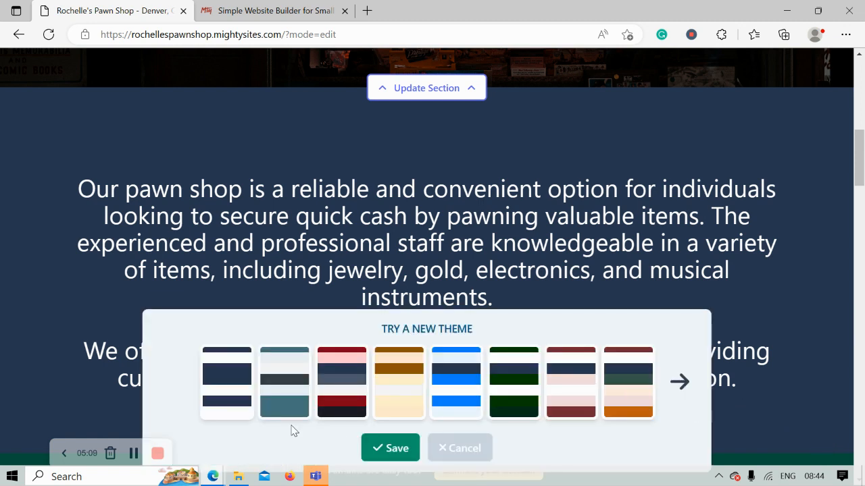
click(286, 397)
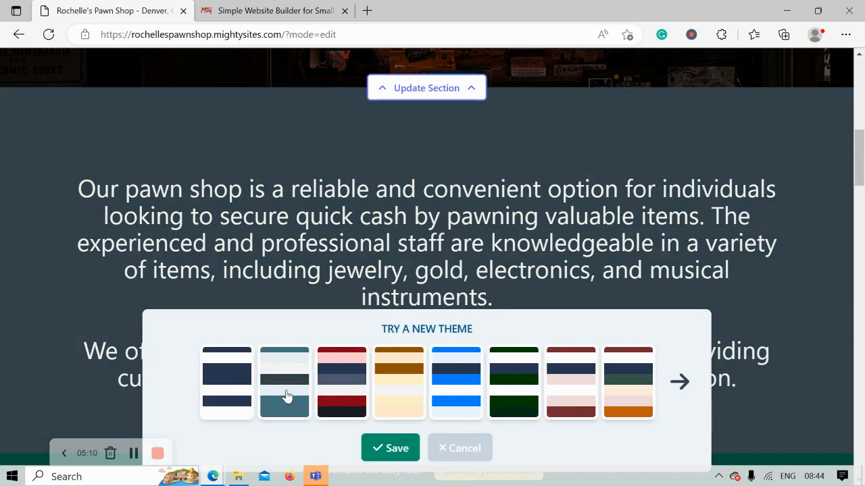
click(679, 383)
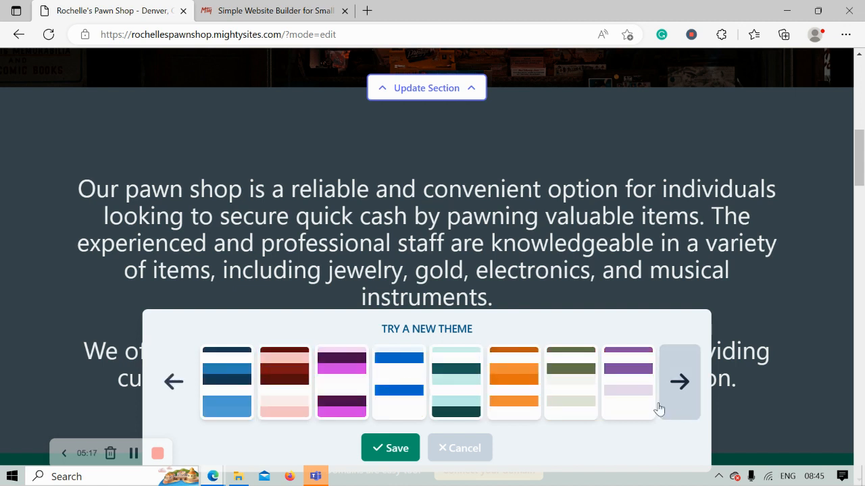
click(634, 394)
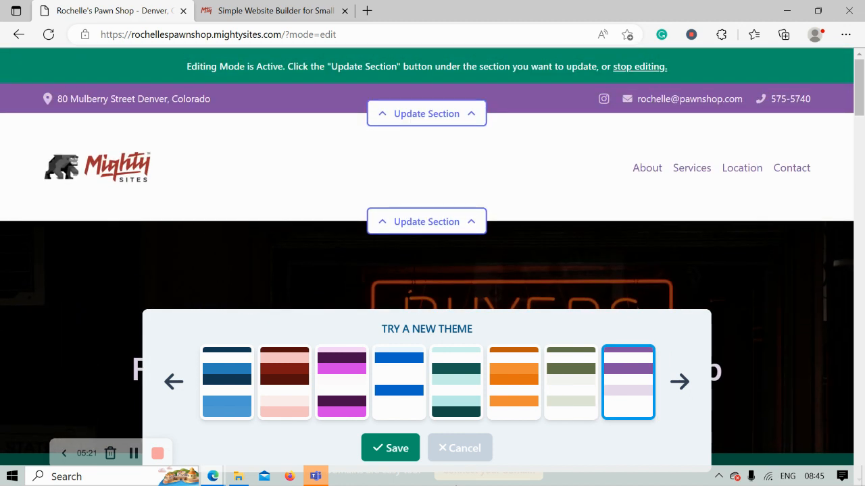
click(390, 449)
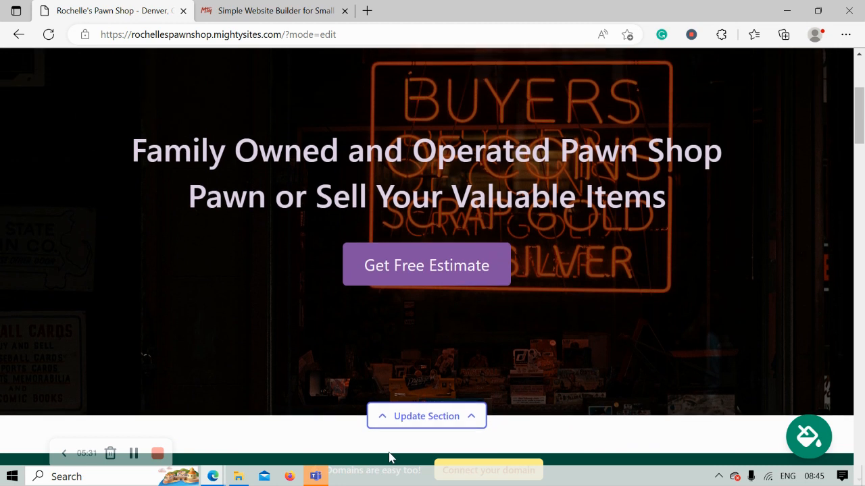
click(398, 418)
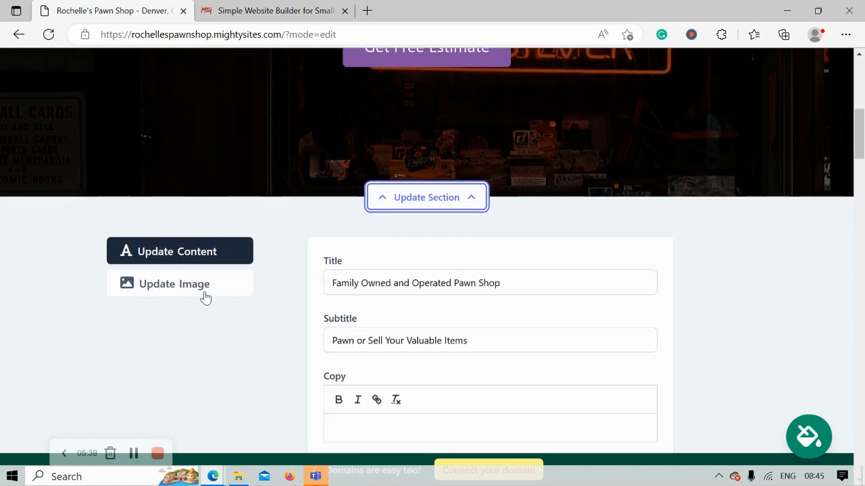
Search the hero image's stock photo library for 'Pawn Shop'
click(169, 289)
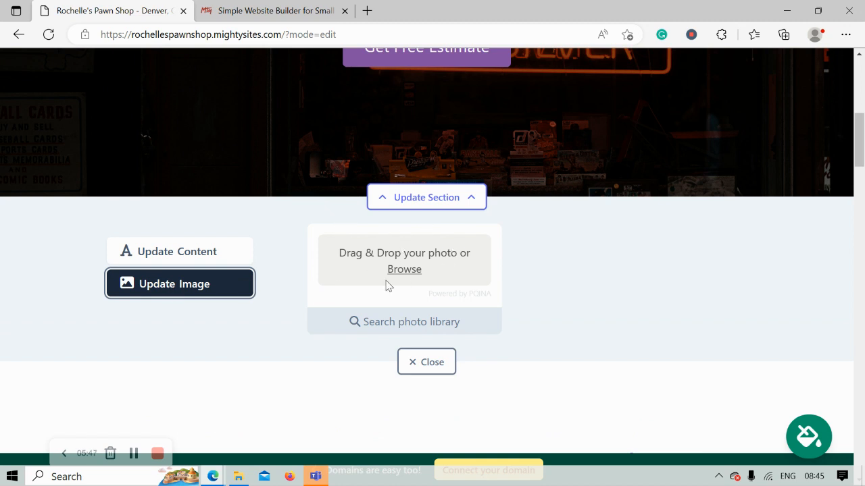
click(417, 319)
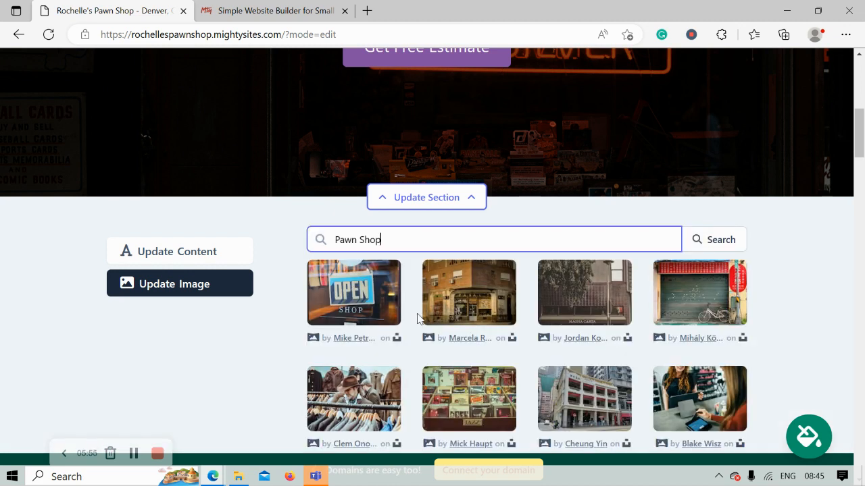
click(798, 348)
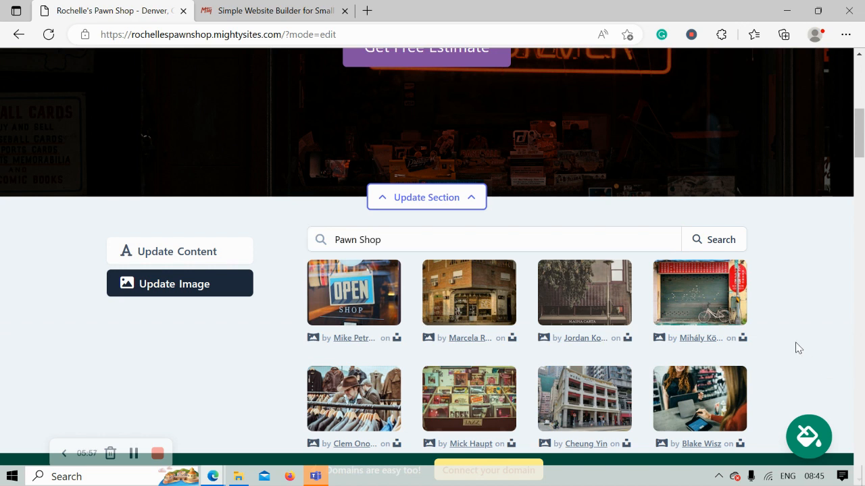
Set the hero image to the neon 'BUYERS OF COINS SCRAP GOLD AND SILVER' photo and save it
scroll(798, 348, down, 1)
scroll(798, 348, down, 1)
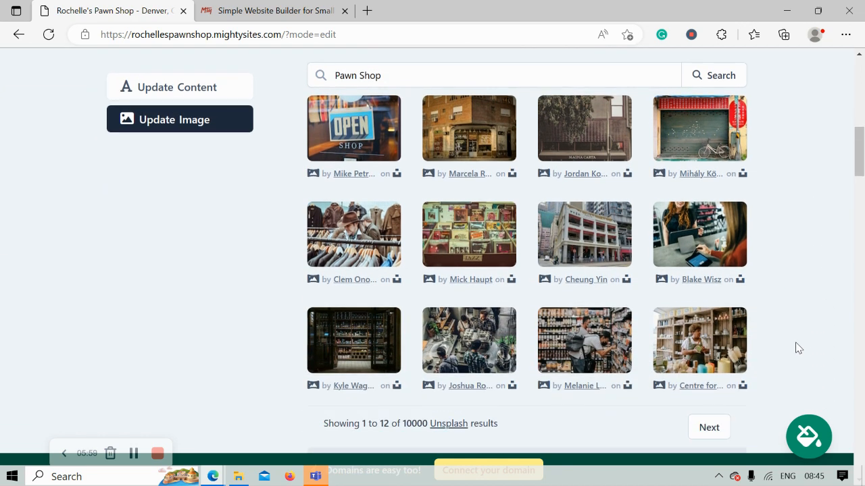
scroll(798, 348, up, 1)
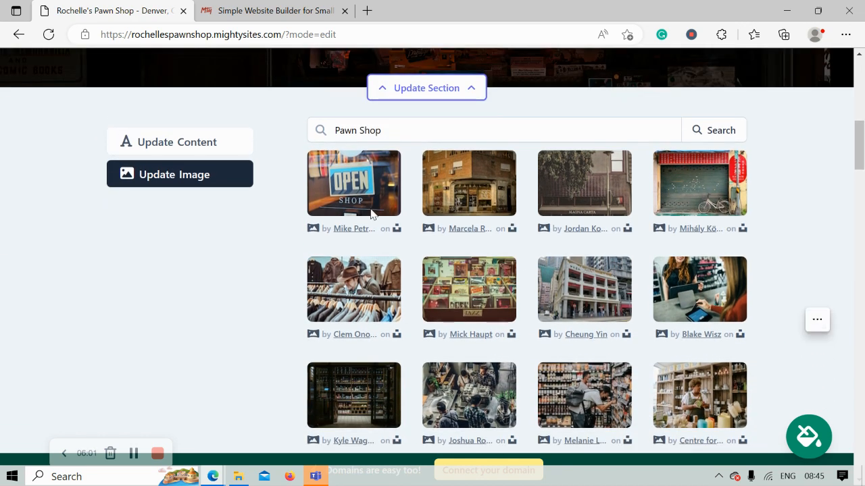
scroll(409, 134, down, 2)
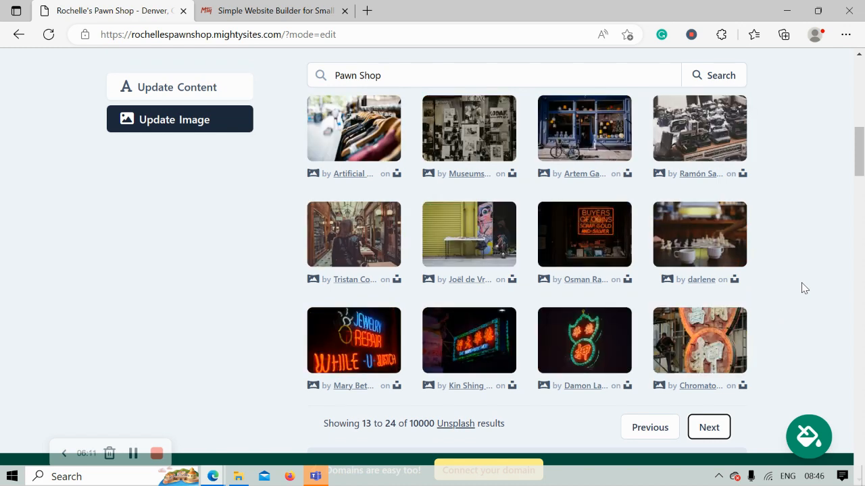
click(596, 244)
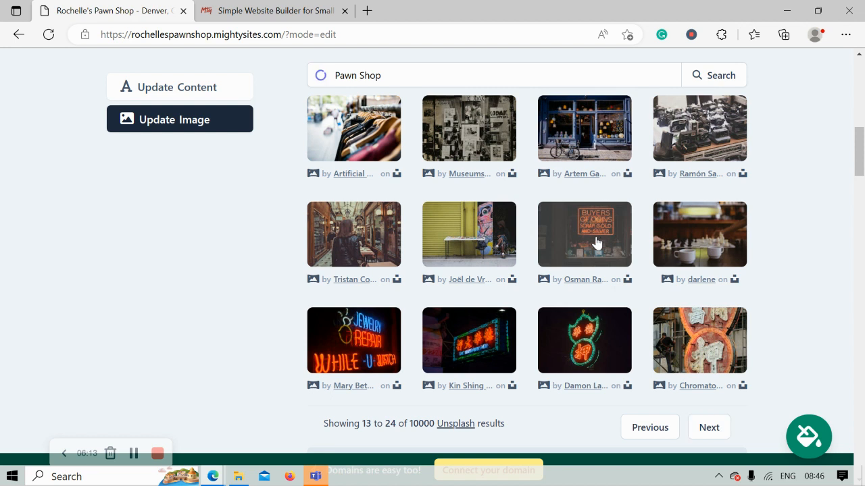
click(480, 371)
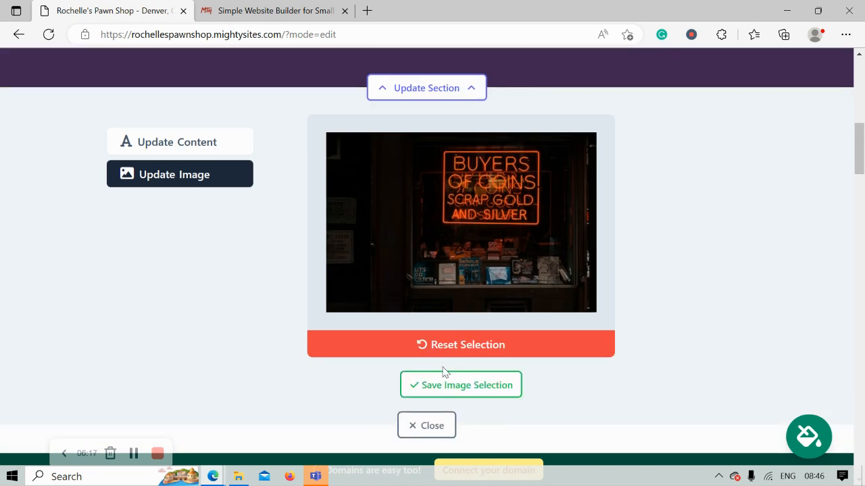
click(453, 385)
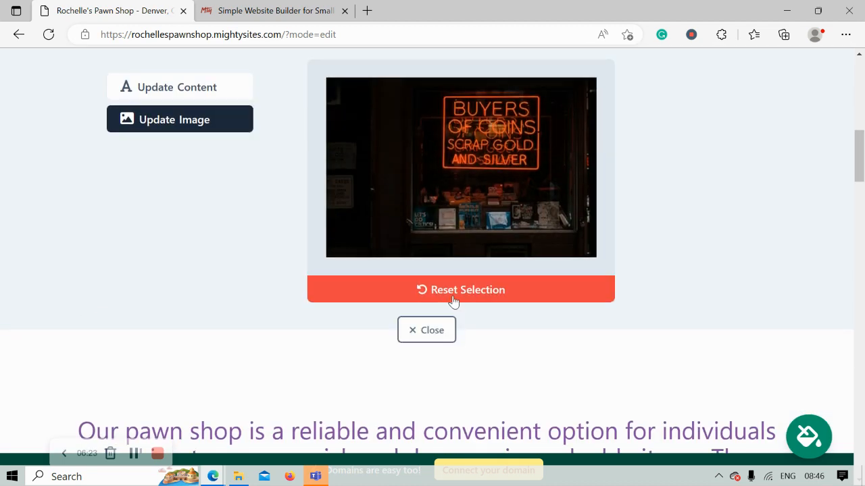
Reset the hero image and page through further stock photo results
click(453, 302)
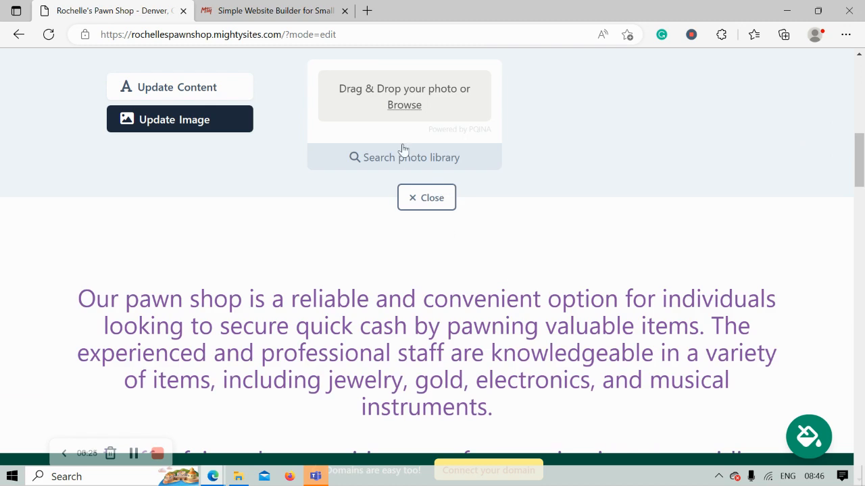
click(419, 158)
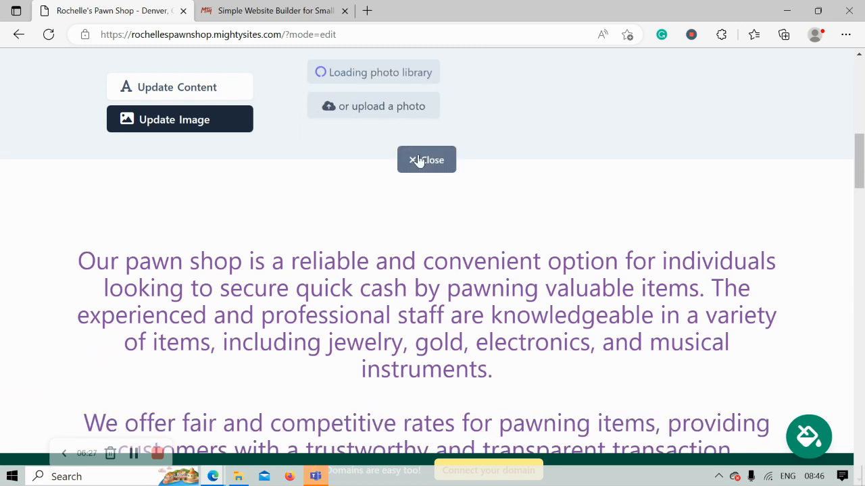
scroll(691, 368, down, 1)
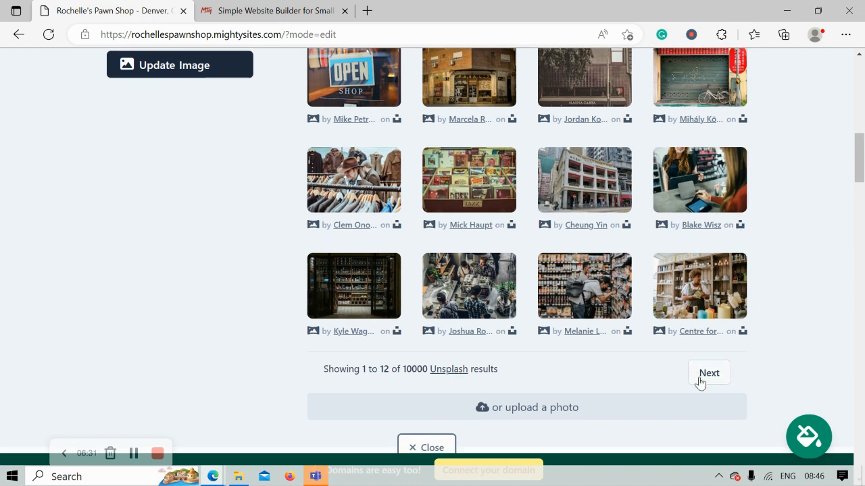
click(700, 383)
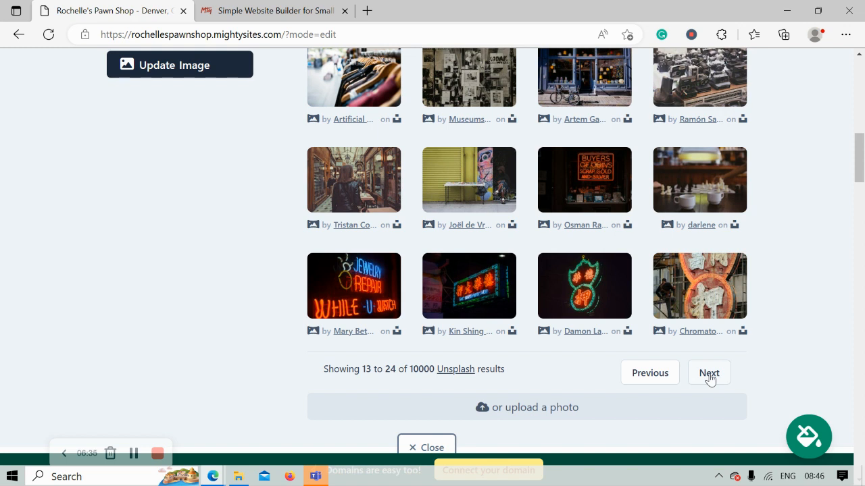
click(710, 375)
scroll(710, 380, up, 1)
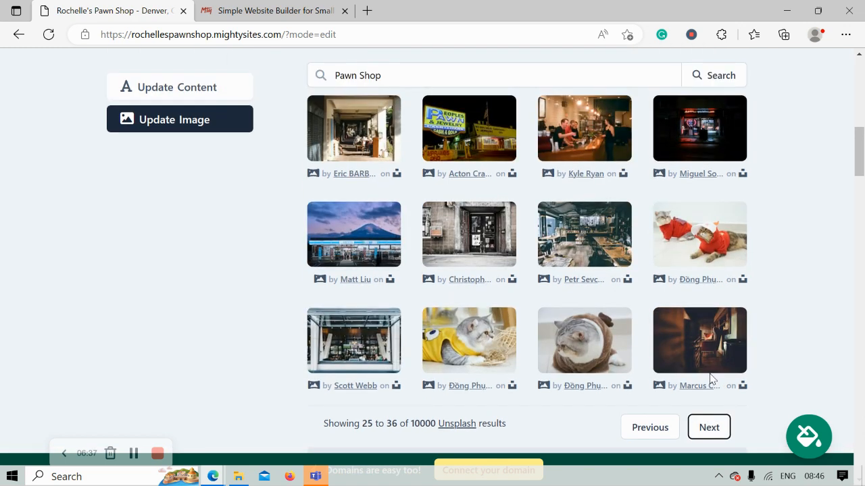
scroll(711, 381, down, 1)
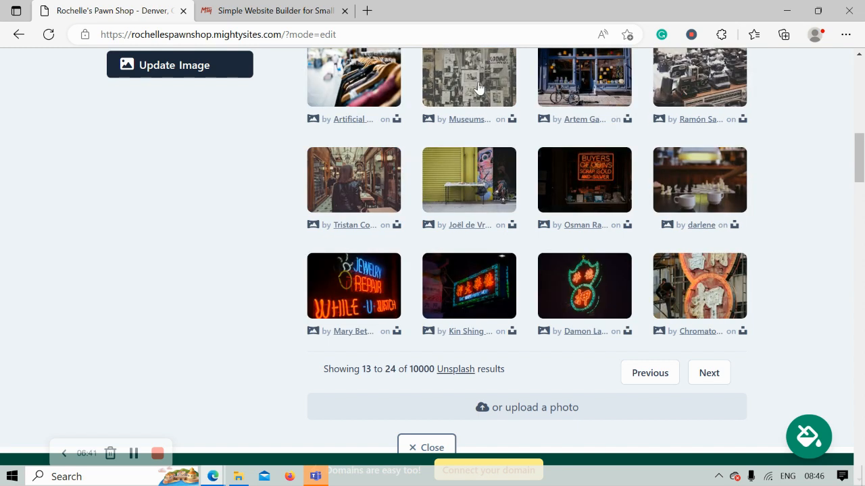
Use the black-and-white Kodak shop window photo as the hero background
click(478, 88)
click(484, 306)
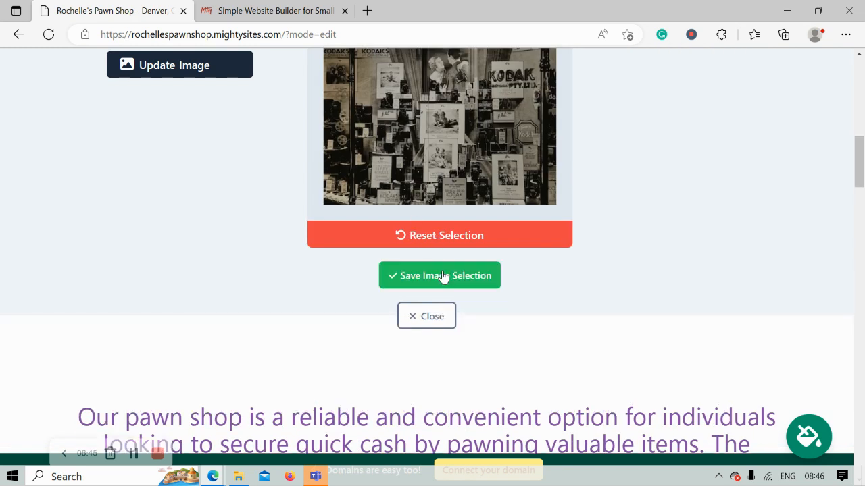
click(442, 277)
scroll(462, 287, up, 3)
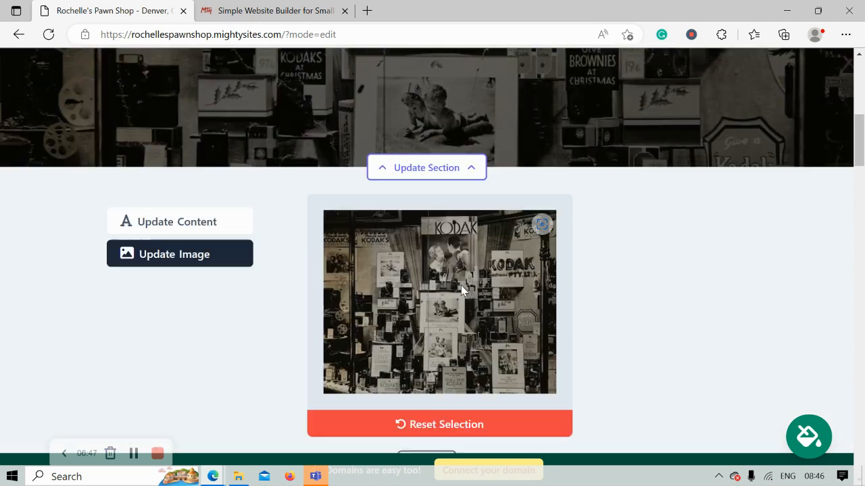
scroll(460, 285, up, 5)
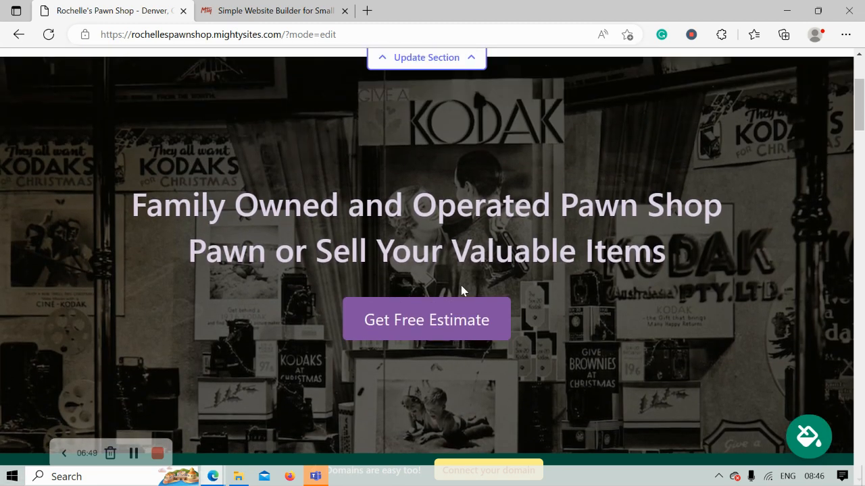
scroll(461, 290, down, 4)
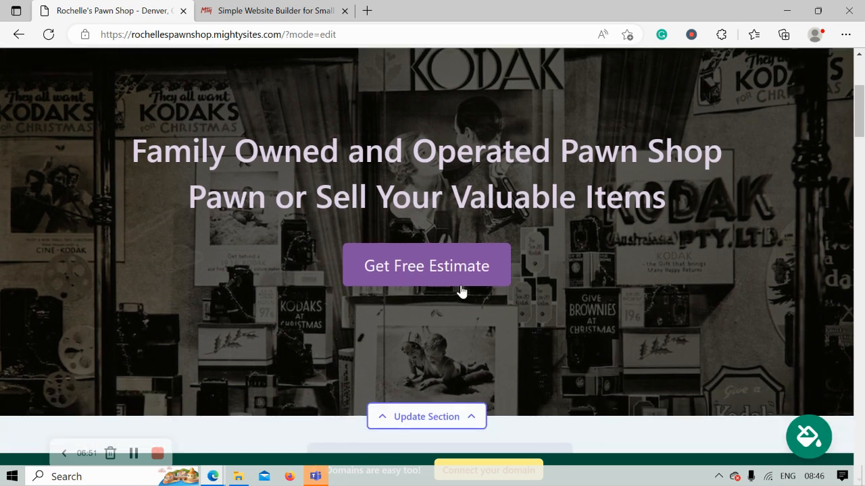
scroll(463, 290, down, 3)
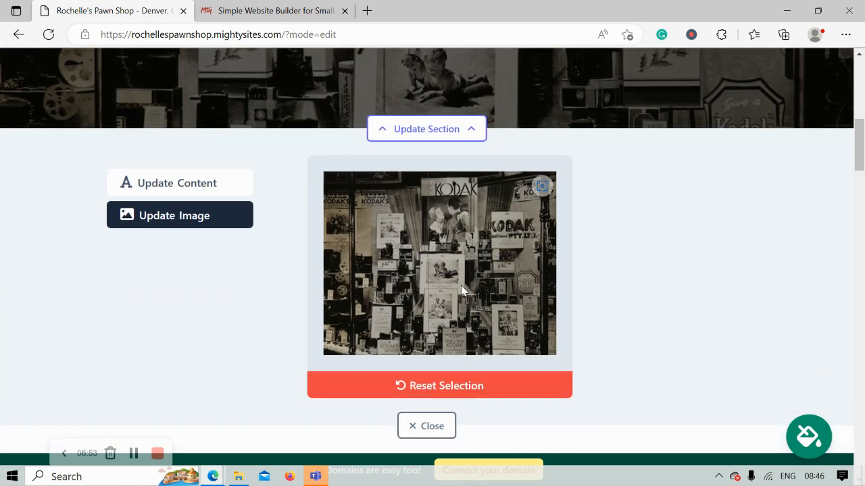
Close the image panel and open the hero's content editing form
click(421, 386)
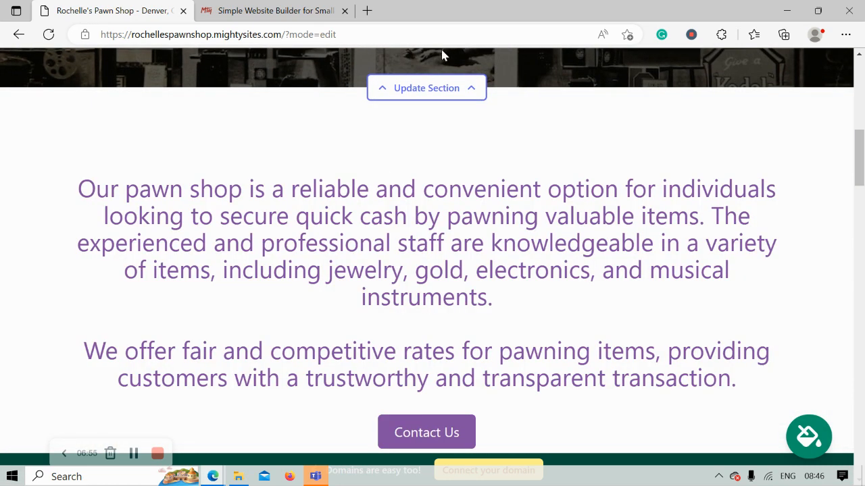
click(455, 87)
click(179, 157)
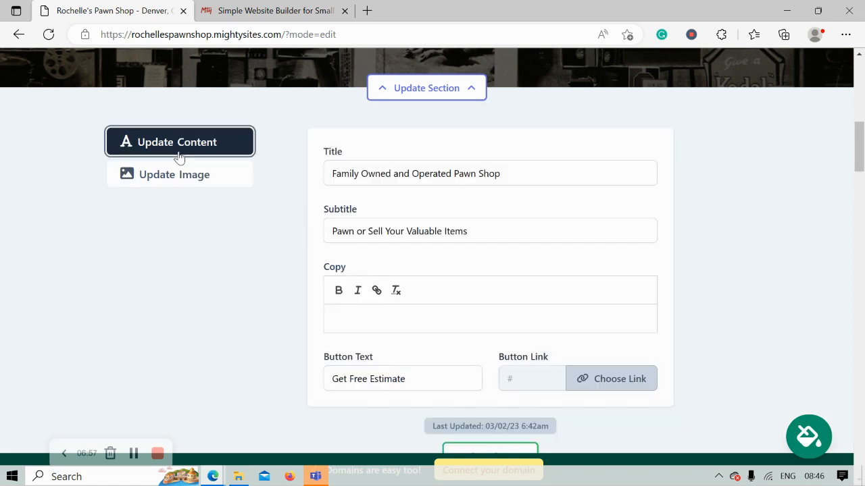
Replace the hero button text 'Get Free Estimate' with 'Get In Touch'
scroll(179, 158, up, 5)
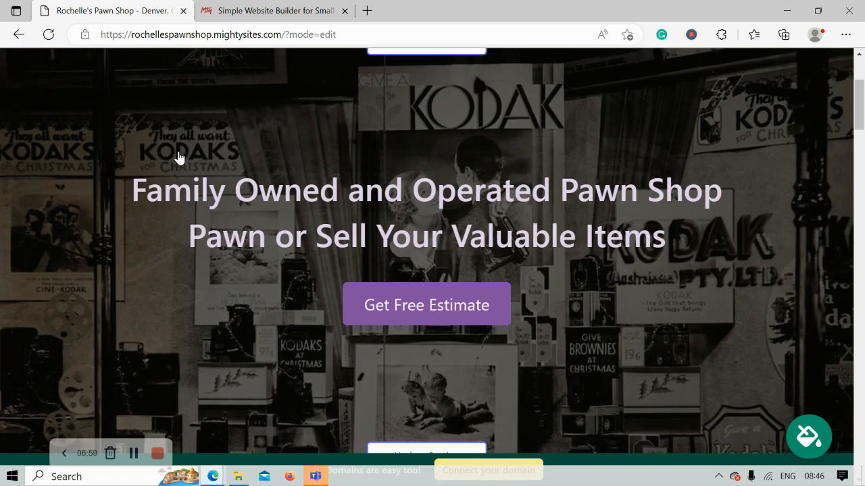
drag(91, 195, 708, 277)
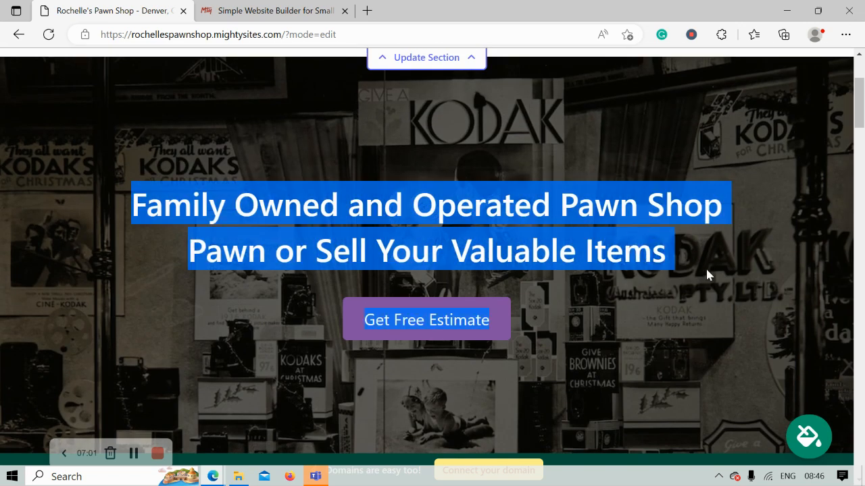
click(648, 301)
scroll(649, 302, down, 1)
scroll(649, 306, down, 2)
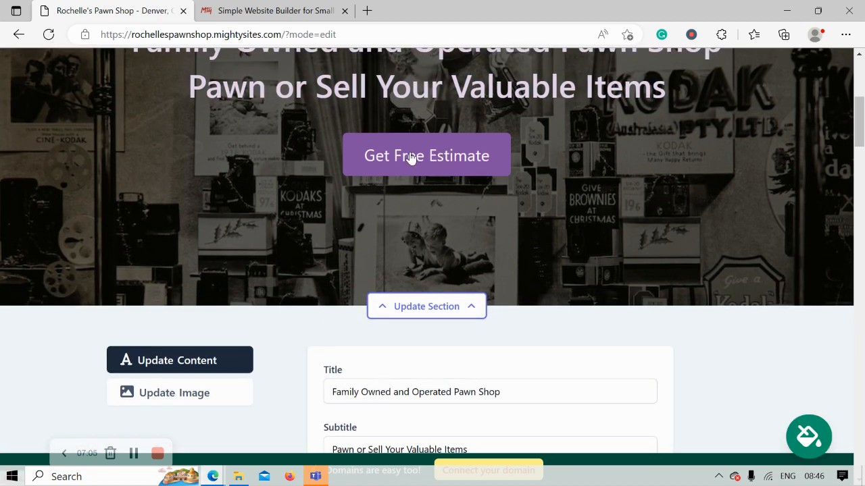
scroll(411, 157, down, 6)
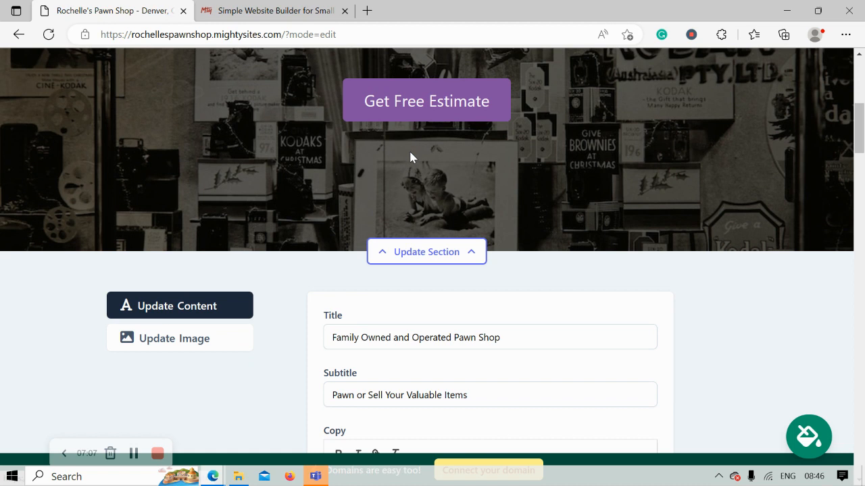
triple_click(403, 265)
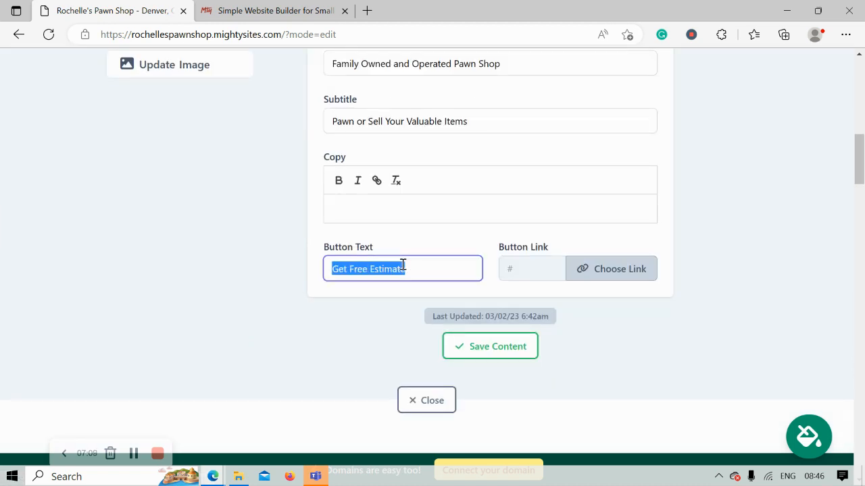
text(Get In Touch)
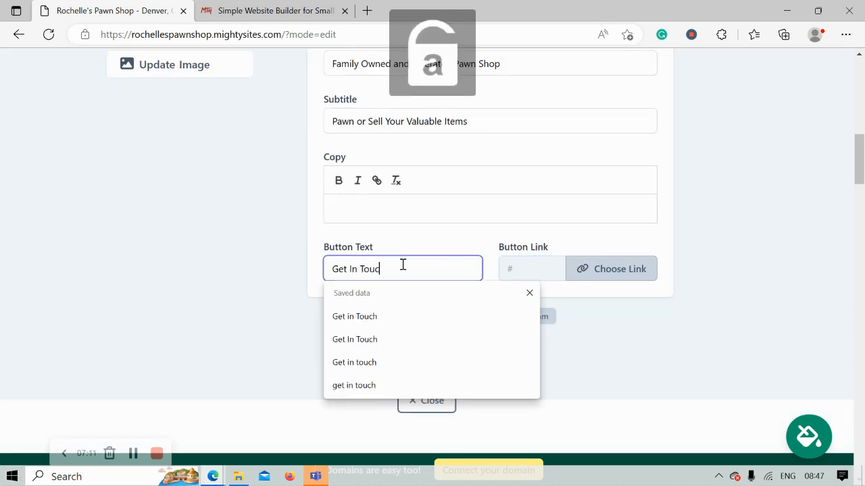
Link the hero button to the Click to Call action and save the hero content
click(586, 269)
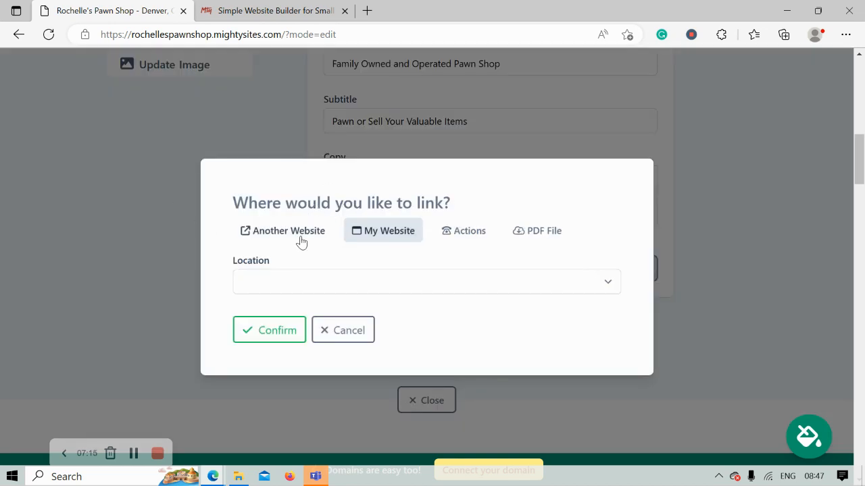
click(469, 231)
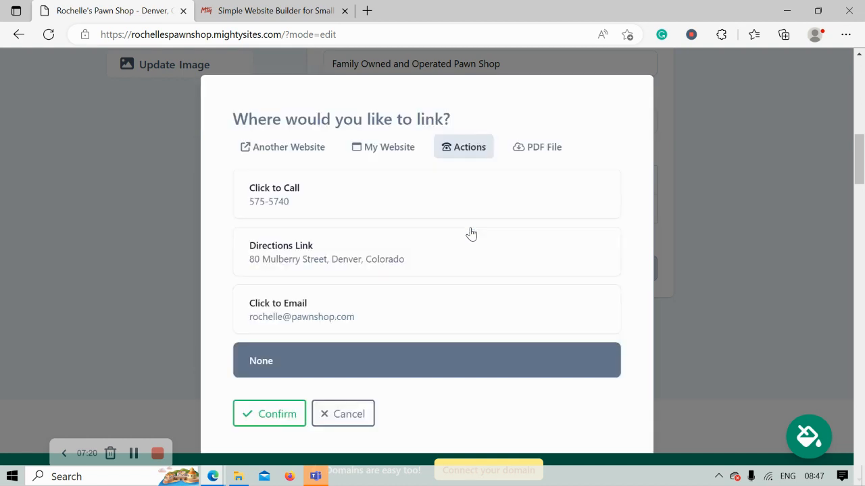
click(394, 196)
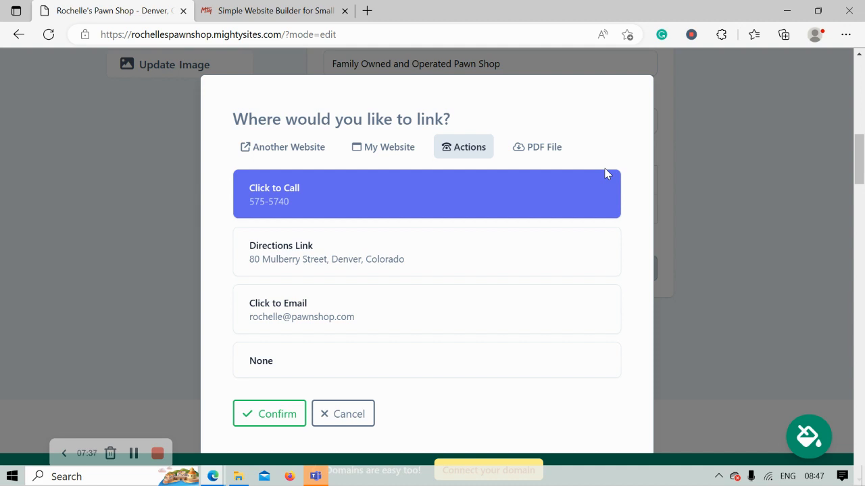
click(285, 415)
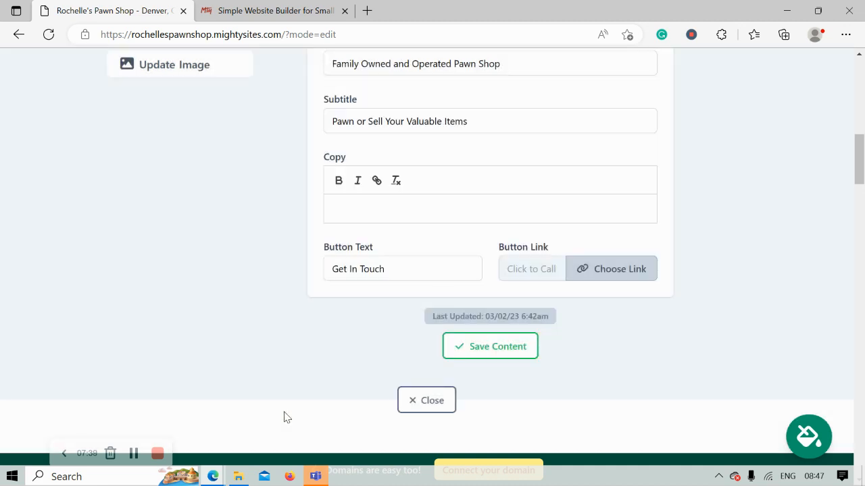
click(492, 350)
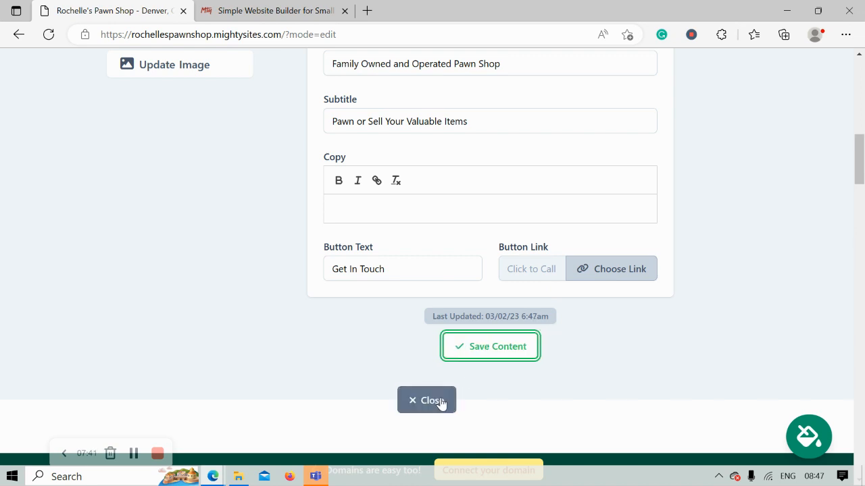
click(440, 401)
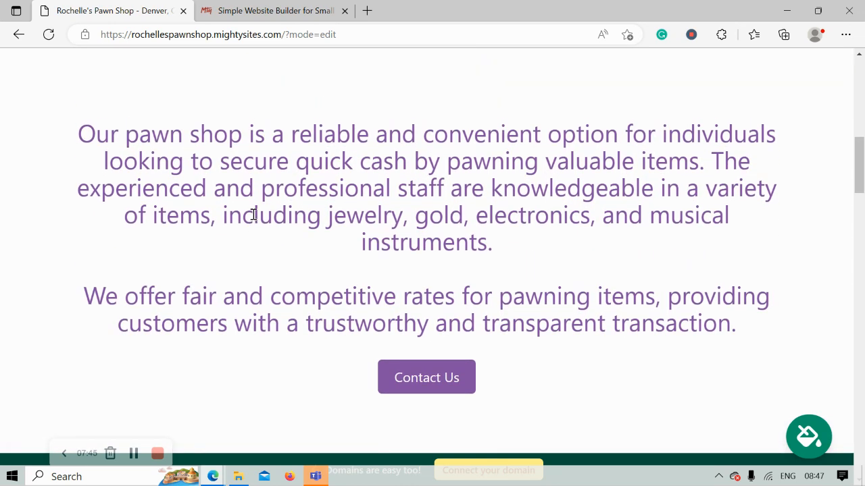
Review the pawn shop description text and scroll down to the About Us section
drag(47, 141, 507, 384)
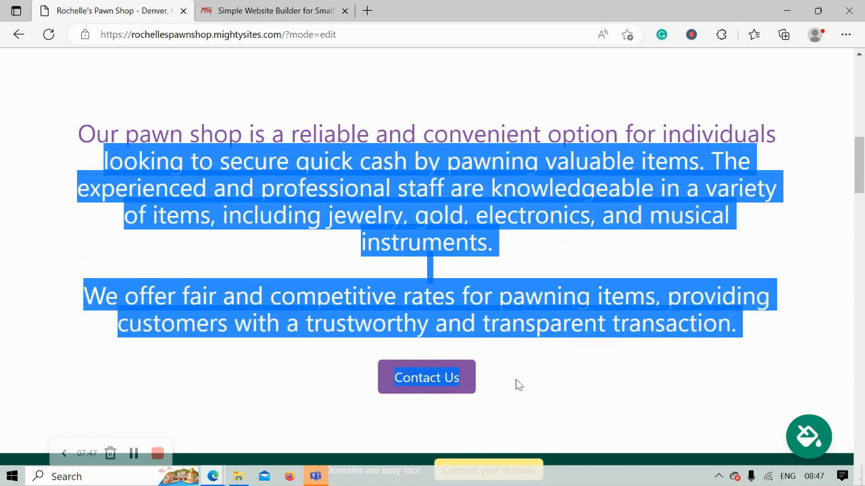
click(543, 384)
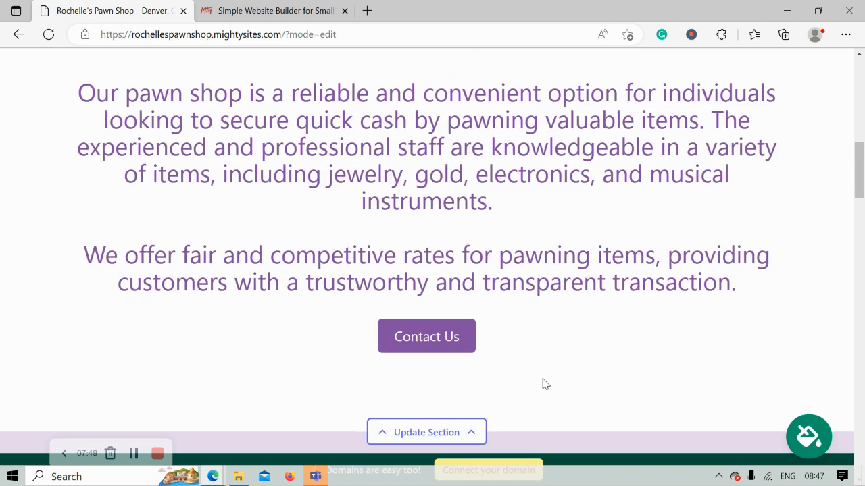
scroll(544, 383, down, 1)
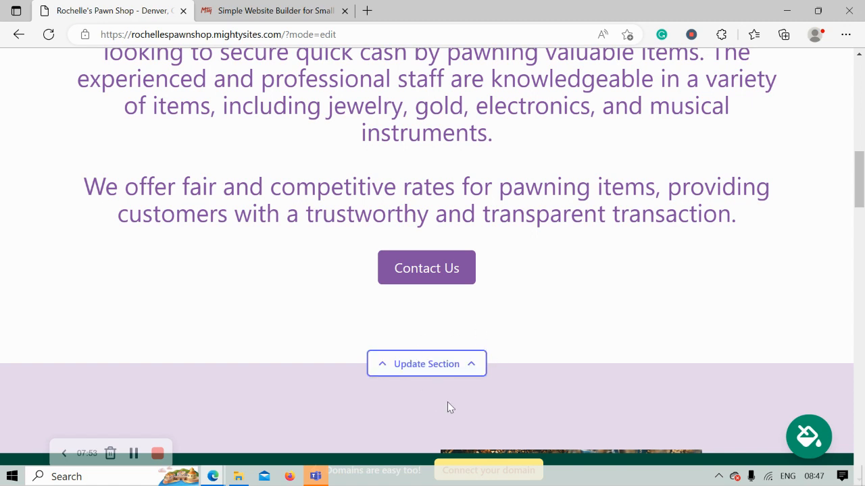
scroll(255, 315, down, 2)
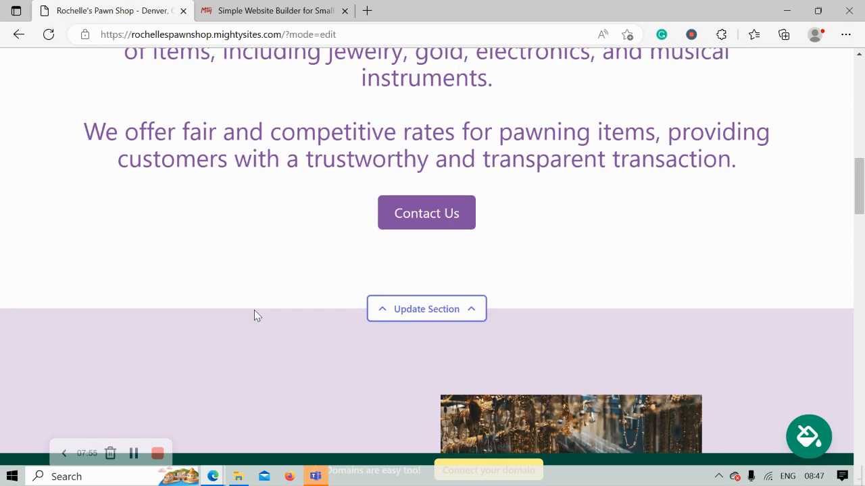
scroll(254, 314, down, 5)
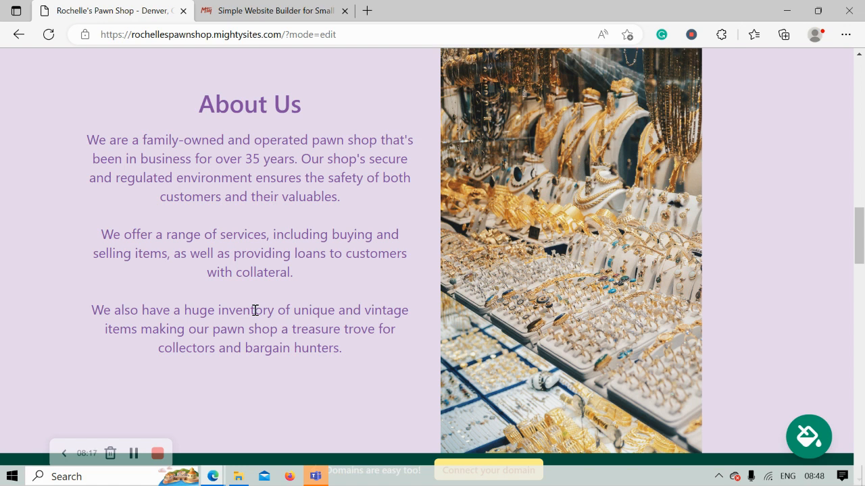
Review the About Us text and scroll on to the Services section
drag(100, 113, 233, 390)
click(233, 390)
scroll(650, 259, down, 6)
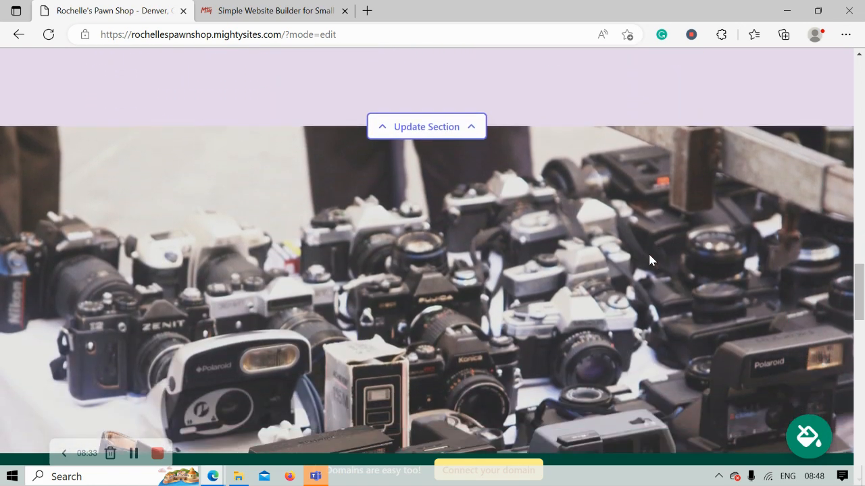
scroll(650, 260, down, 2)
scroll(649, 259, up, 1)
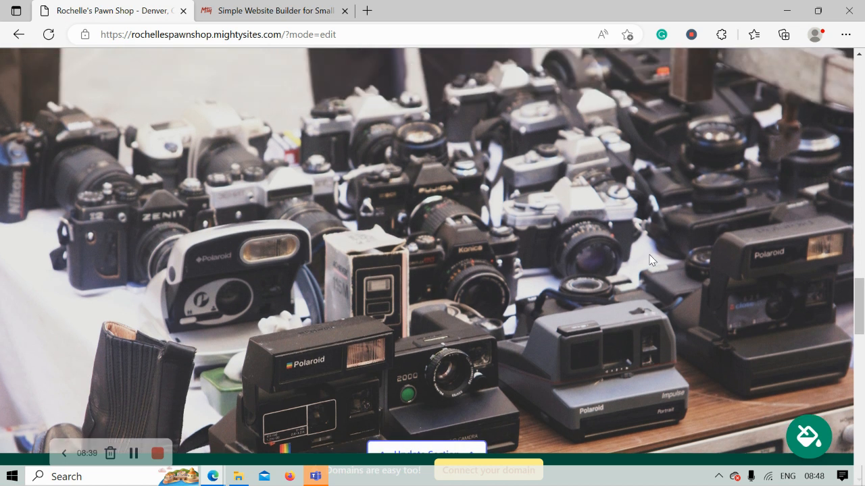
scroll(649, 260, down, 1)
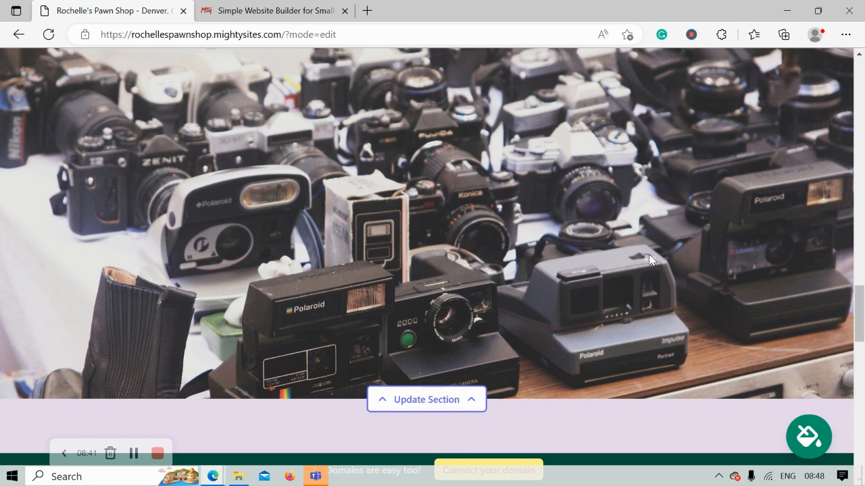
scroll(649, 259, down, 7)
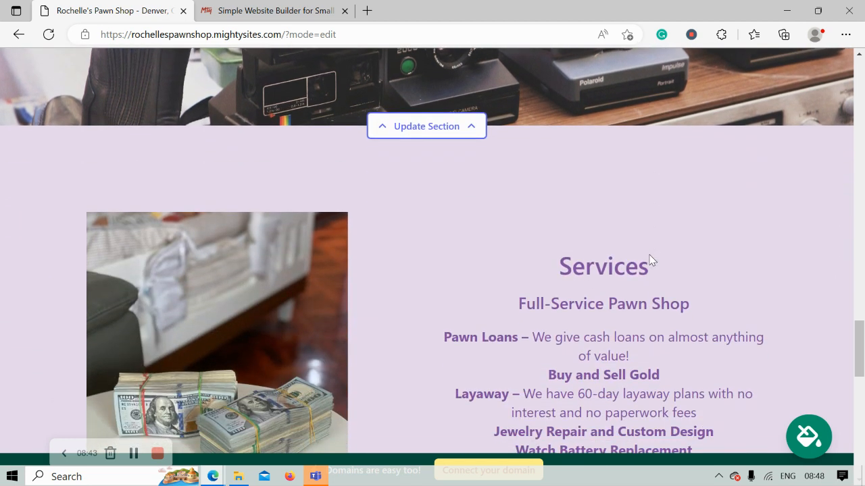
Check the location section's address, Get Directions button and Monday–Saturday 9:00am–5:00pm hours
scroll(650, 260, up, 1)
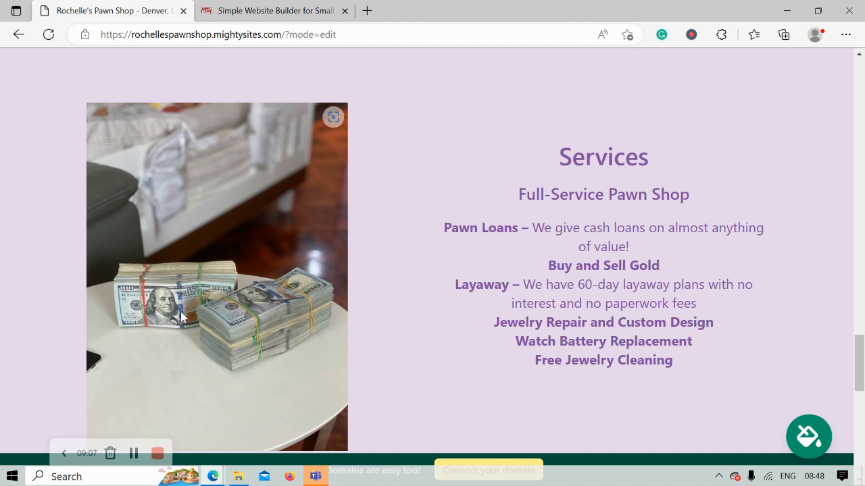
scroll(425, 285, down, 4)
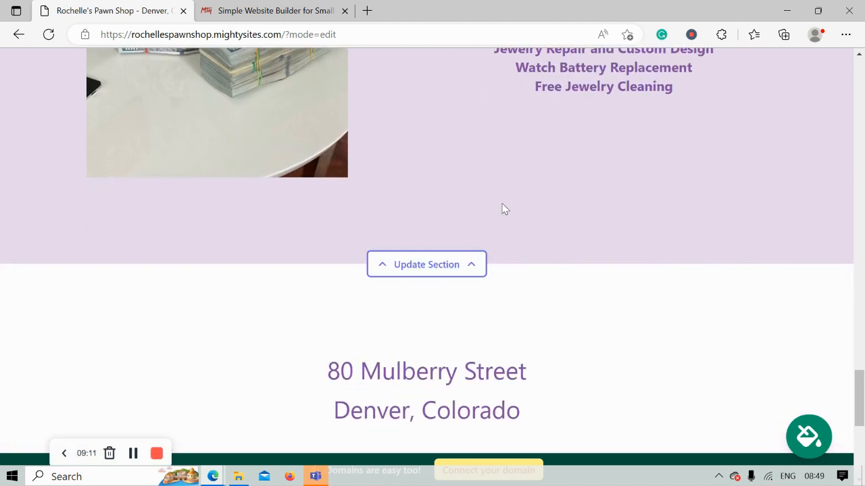
scroll(594, 149, down, 1)
scroll(594, 149, down, 4)
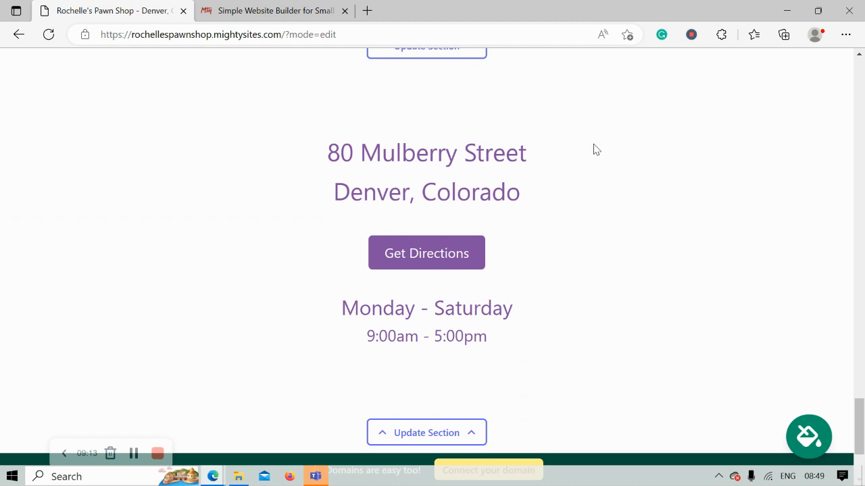
scroll(594, 149, up, 1)
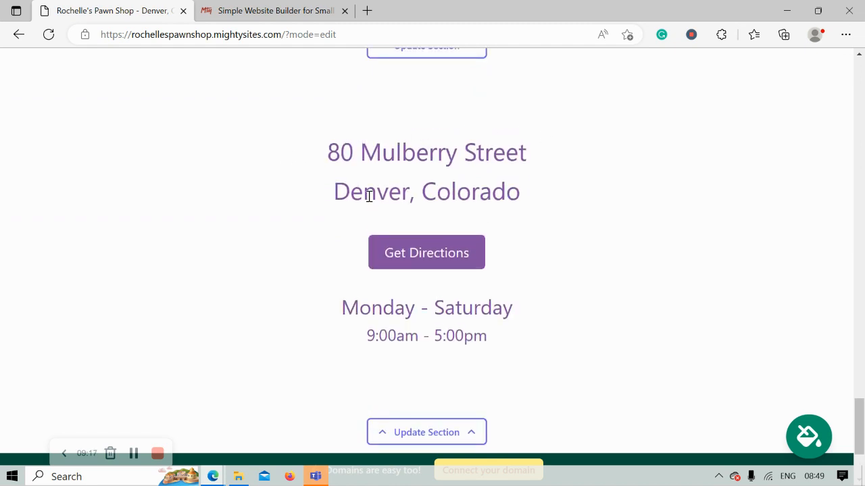
drag(368, 195, 526, 365)
scroll(441, 377, down, 1)
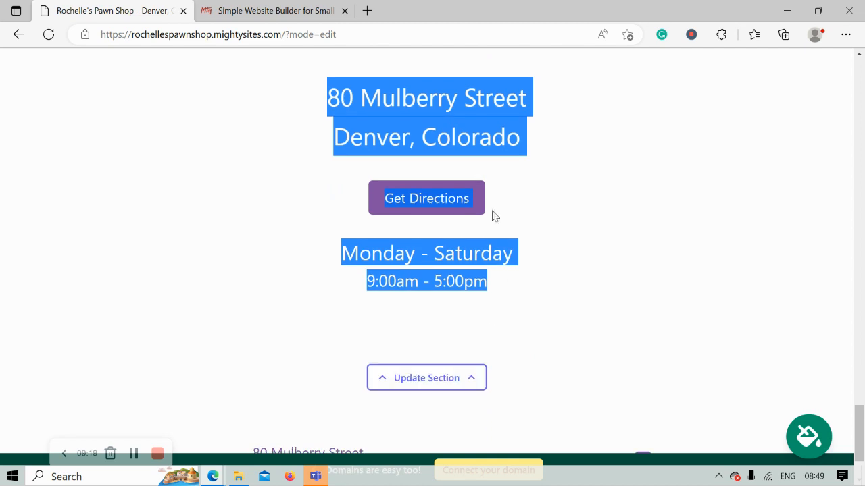
click(547, 378)
scroll(514, 365, down, 1)
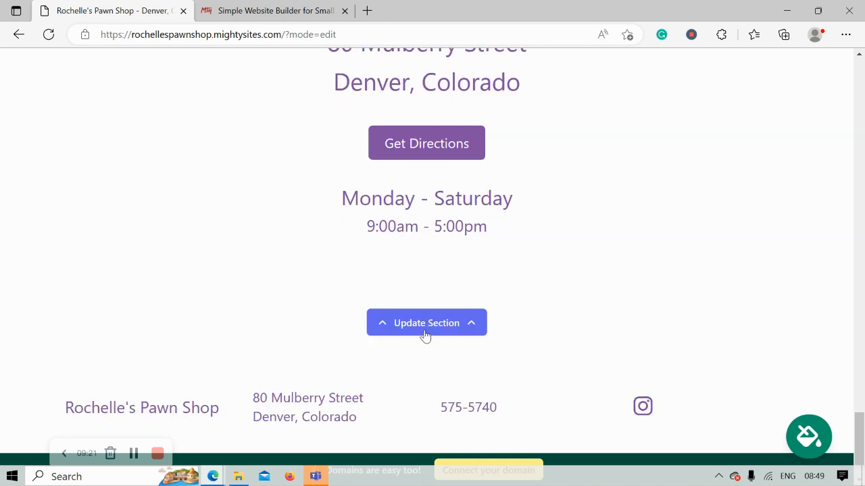
scroll(551, 324, down, 1)
scroll(551, 325, up, 1)
scroll(553, 329, up, 4)
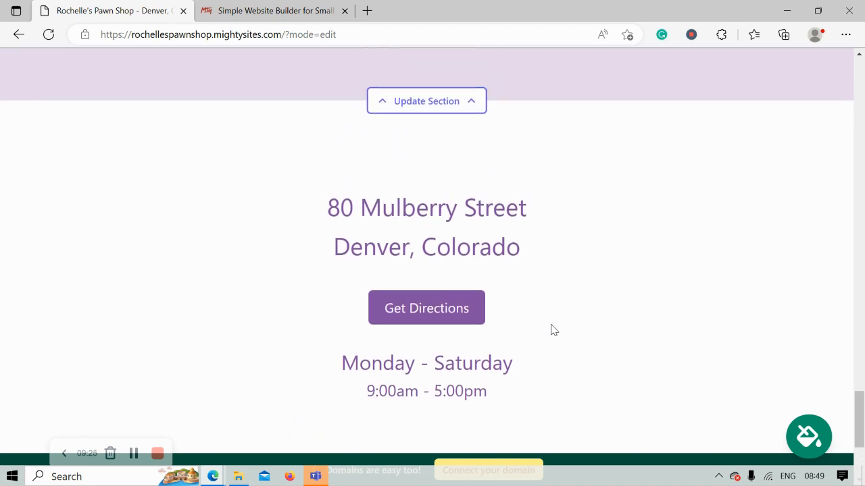
Scroll back to the top of the pawn shop site and switch to the Mighty Sites homepage tab
scroll(551, 326, up, 6)
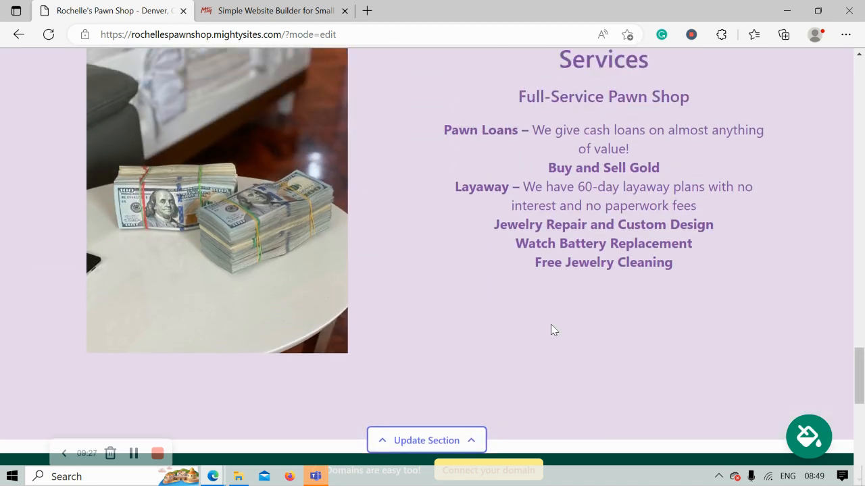
scroll(552, 325, up, 3)
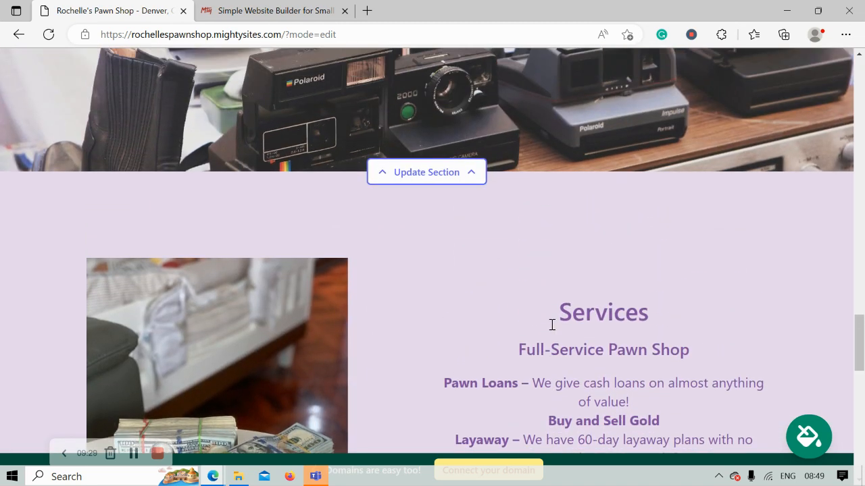
scroll(550, 329, up, 2)
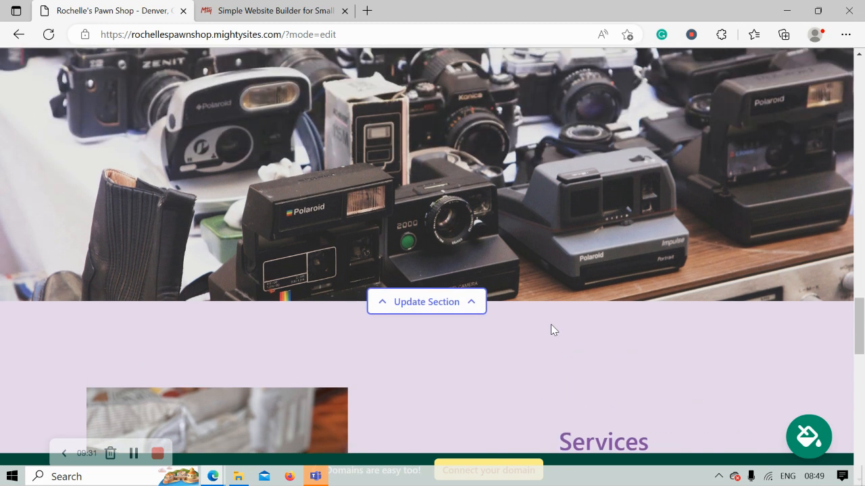
scroll(551, 329, up, 8)
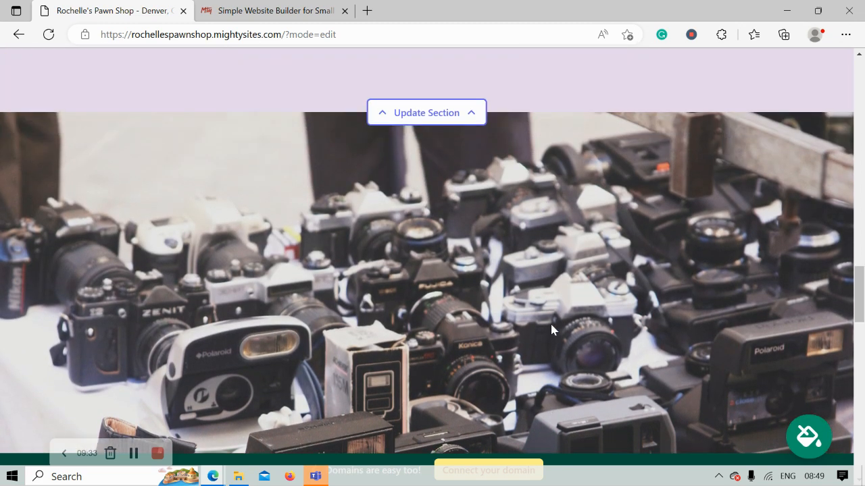
scroll(551, 329, up, 2)
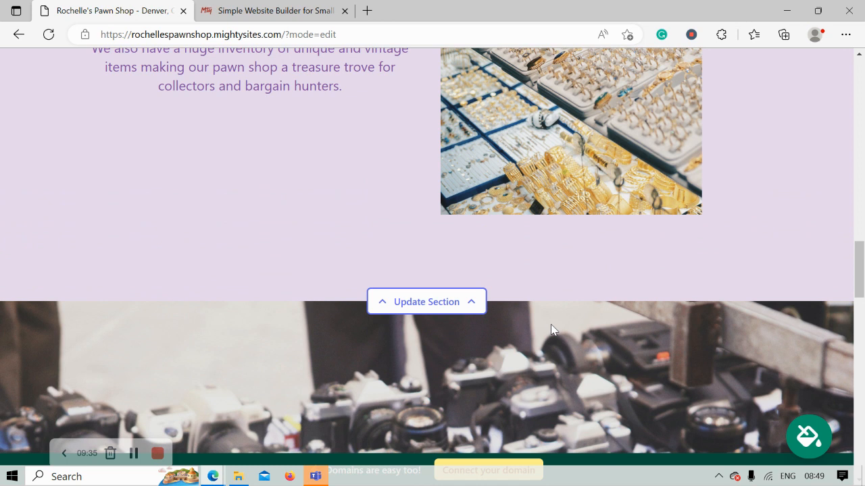
scroll(550, 329, up, 2)
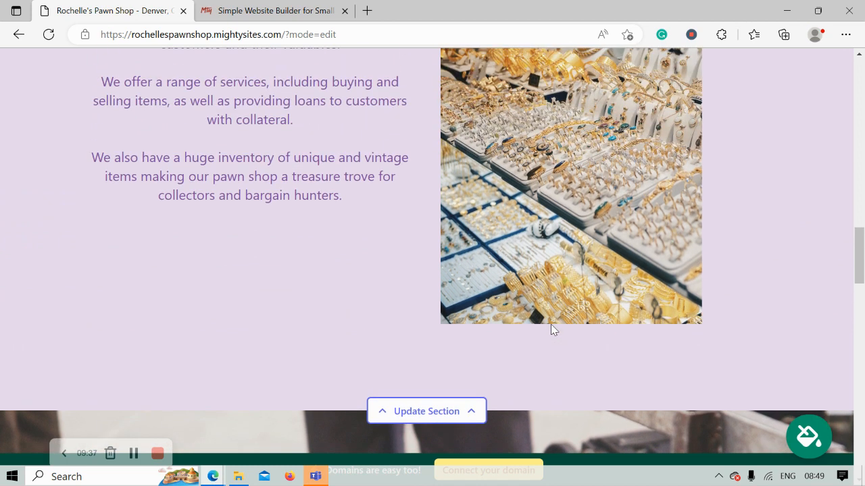
scroll(551, 329, up, 2)
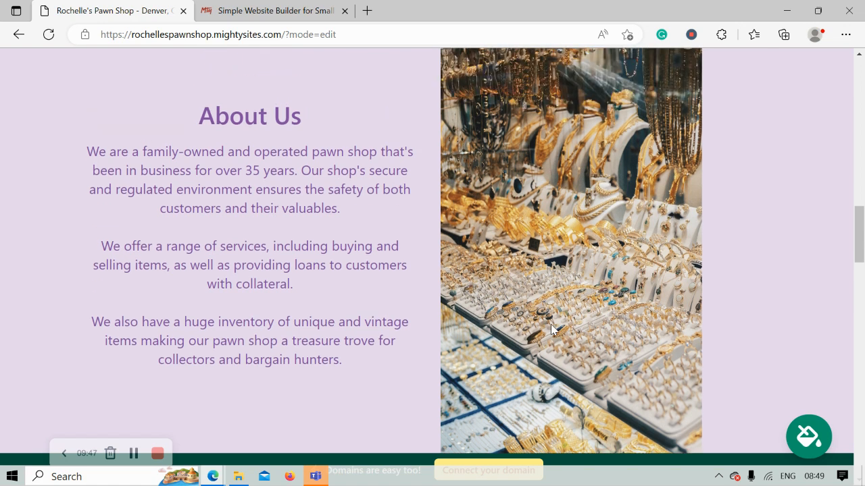
scroll(551, 329, up, 3)
scroll(551, 329, up, 5)
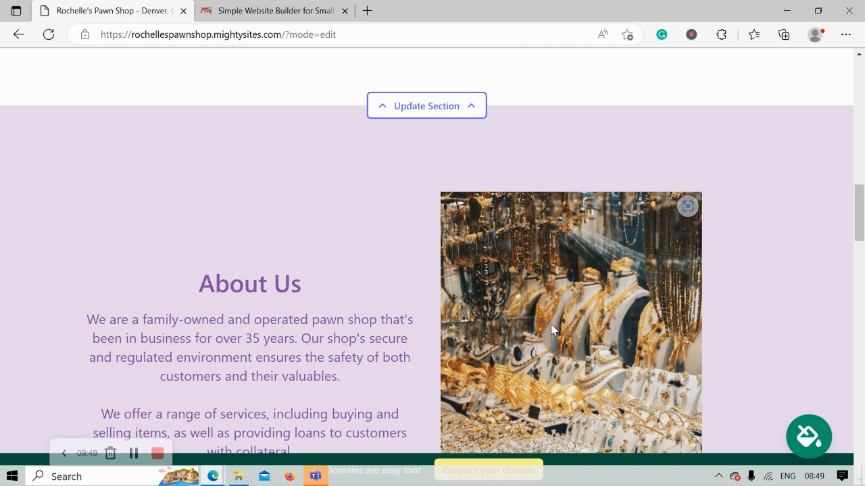
scroll(551, 329, up, 5)
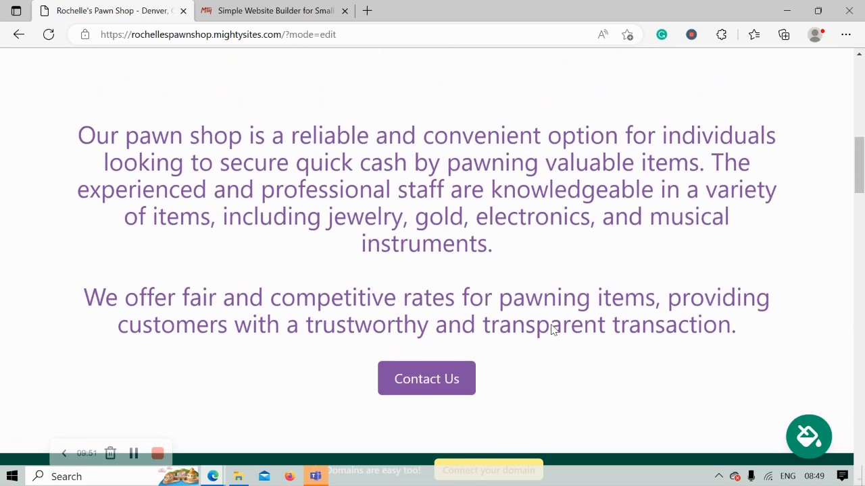
scroll(551, 330, up, 1)
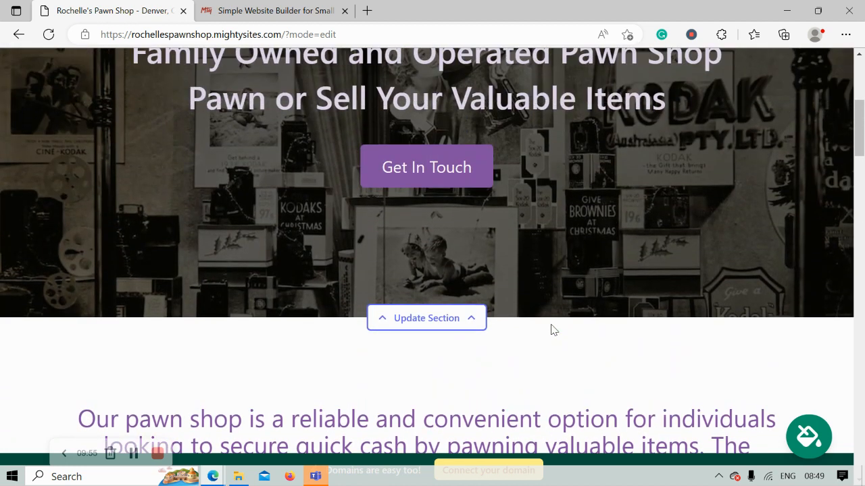
scroll(551, 329, up, 3)
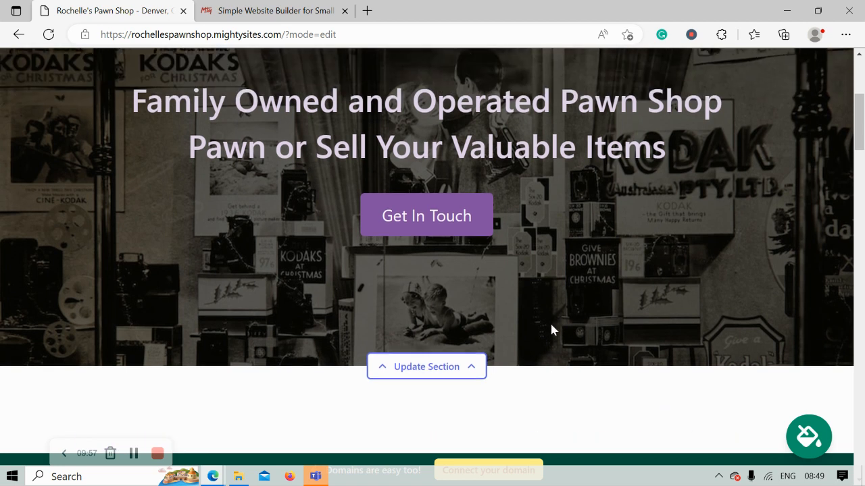
scroll(551, 327, up, 2)
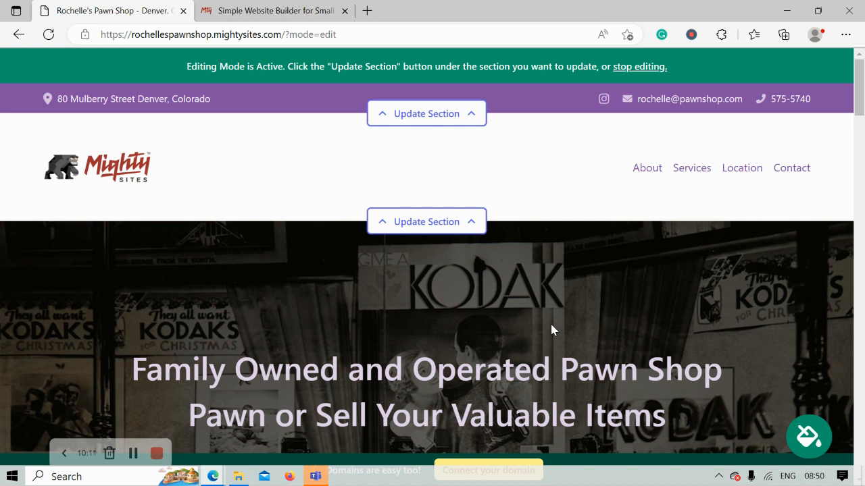
scroll(551, 330, down, 2)
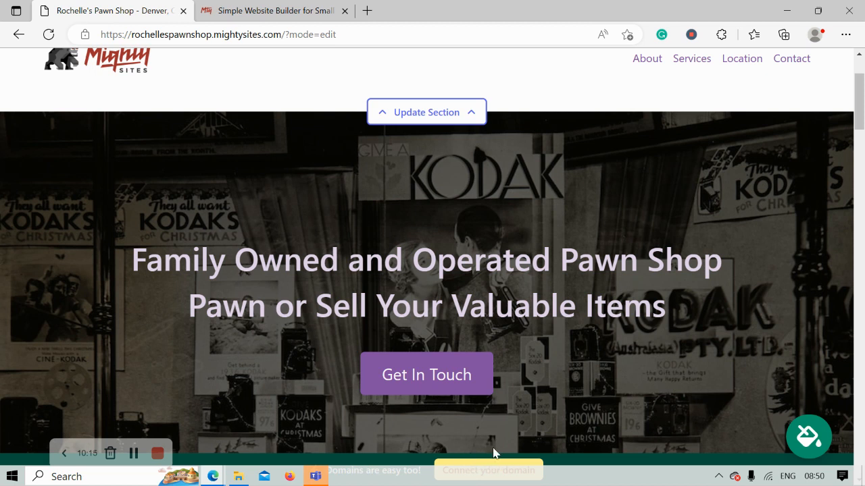
scroll(449, 381, up, 2)
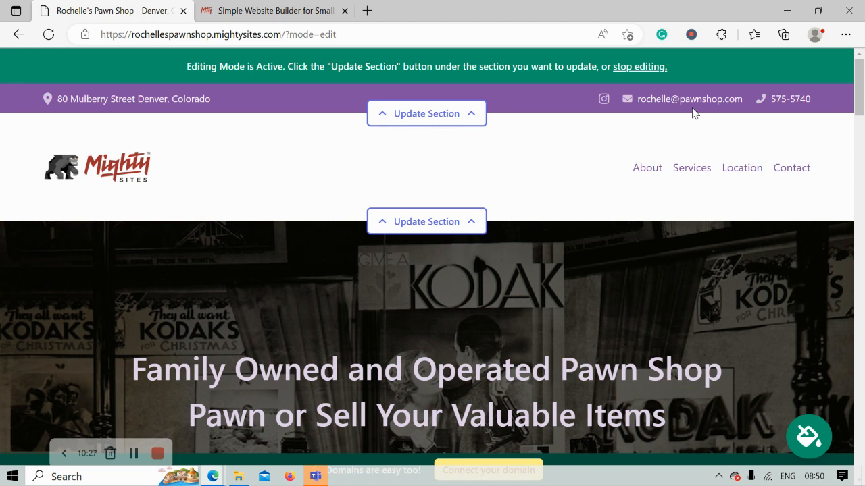
click(274, 11)
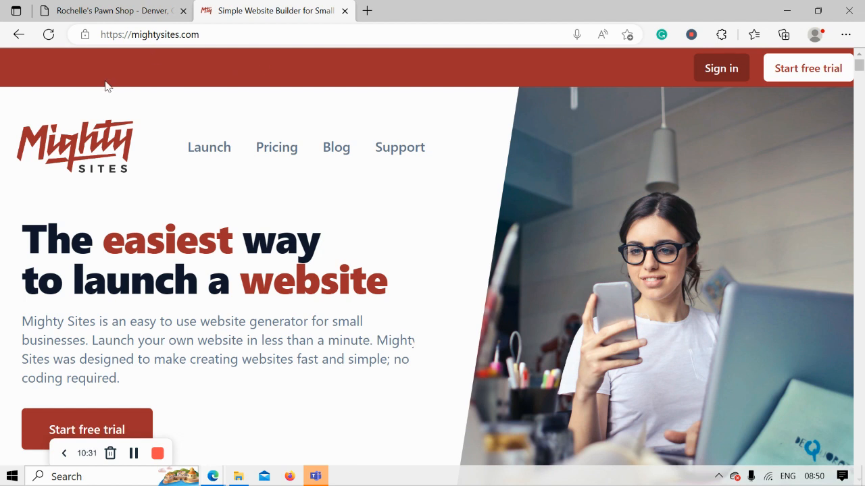
Open the Mighty Sites Blog and scroll through its marketing article cards
click(344, 157)
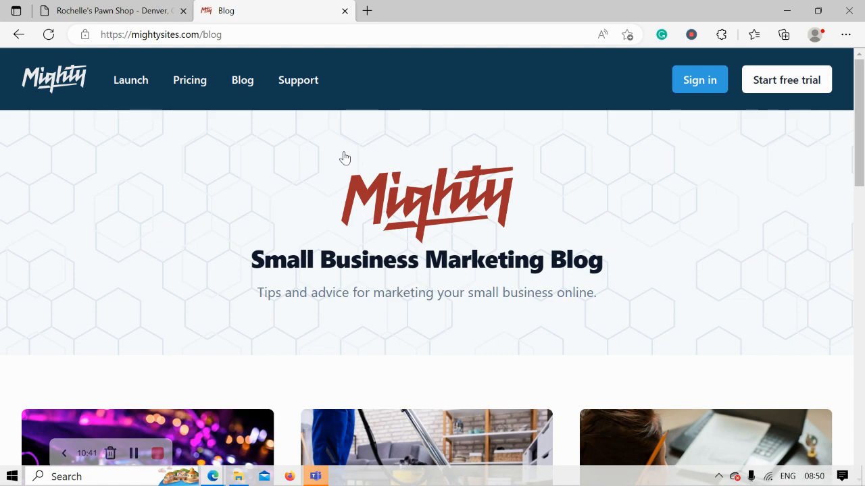
scroll(345, 158, down, 5)
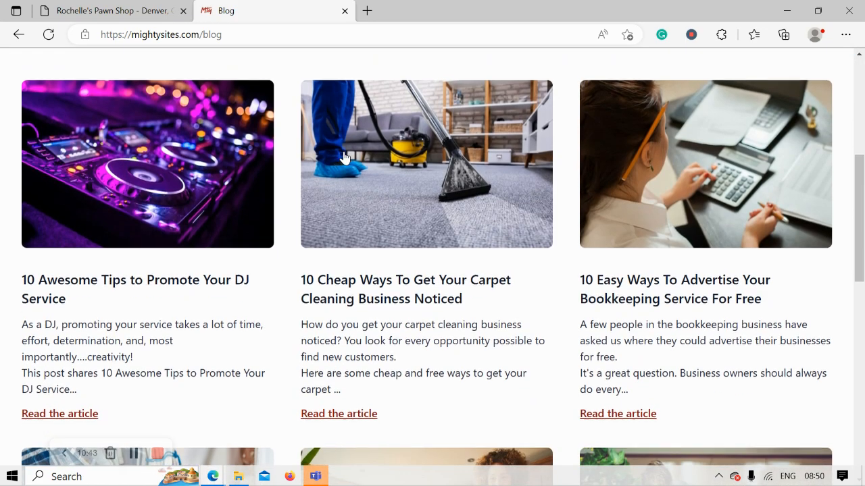
scroll(345, 157, down, 5)
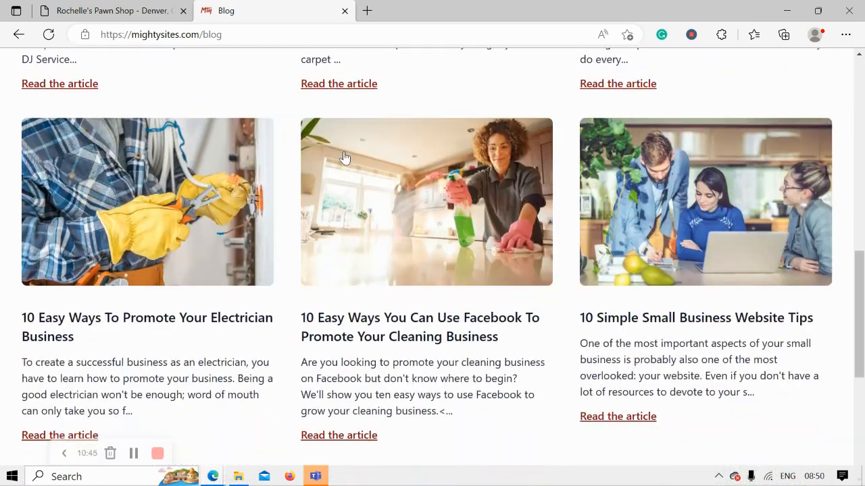
scroll(345, 158, down, 2)
Switch back to the Rochelle's Pawn Shop site editor showing the Kodak hero section
click(92, 6)
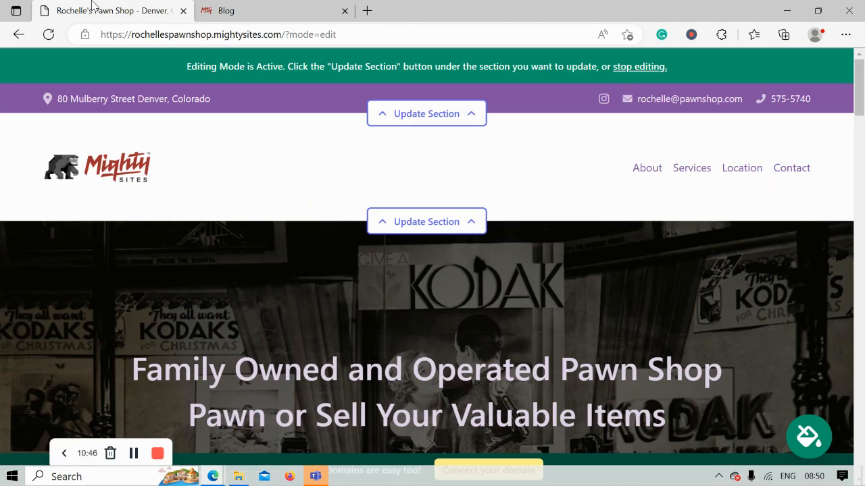